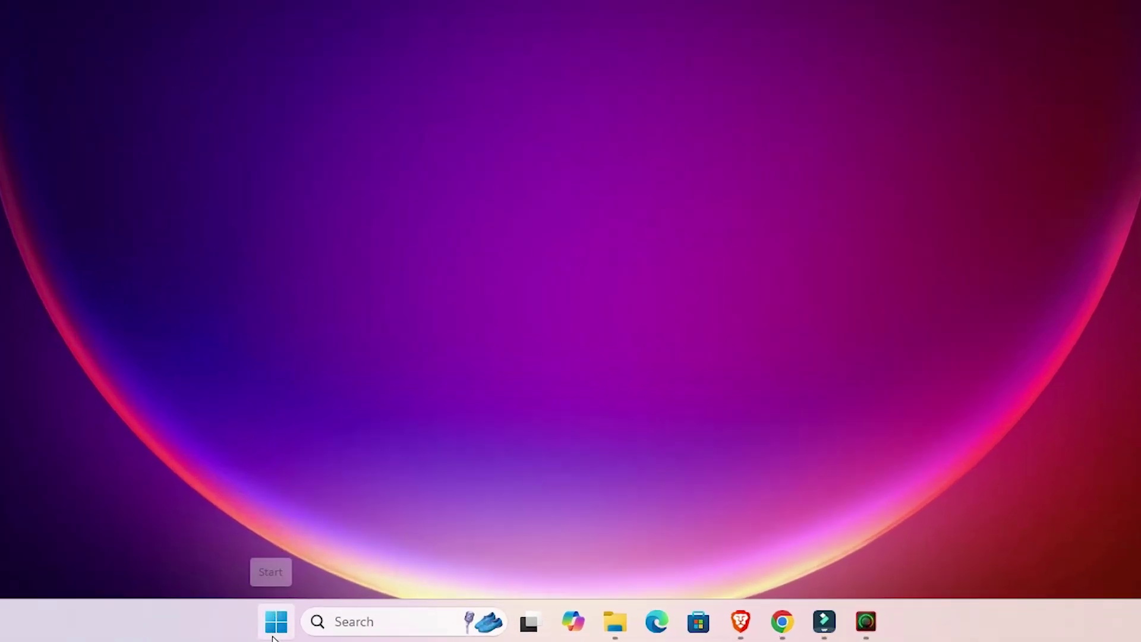
Open Device Manager, expand Audio inputs and outputs, and select LG ULTRAFINE-4
right_click(276, 637)
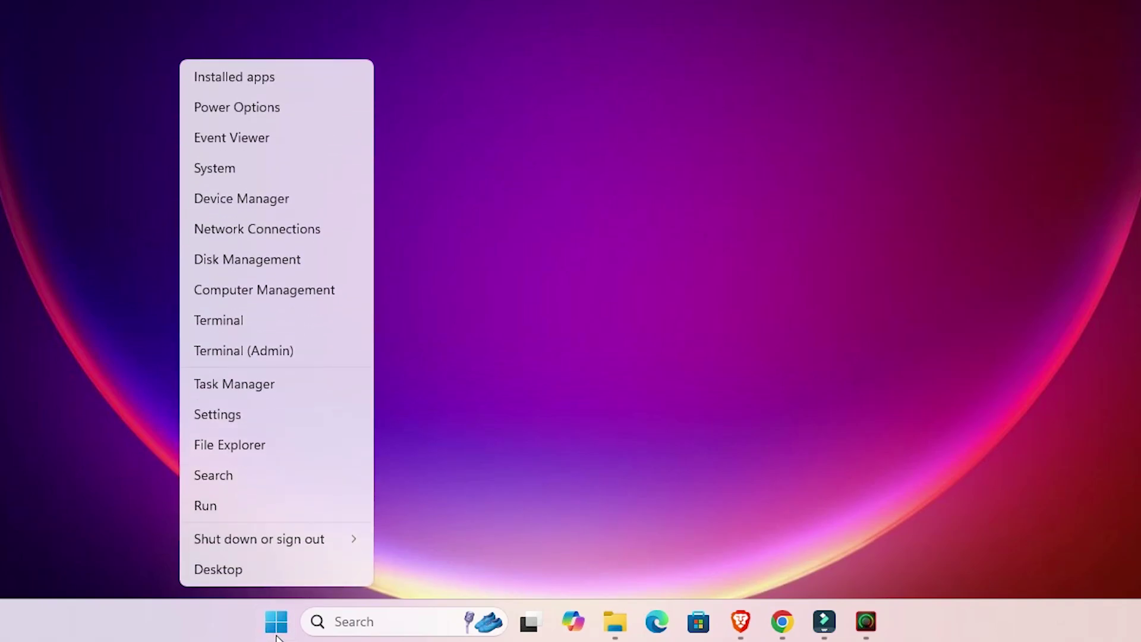
click(314, 205)
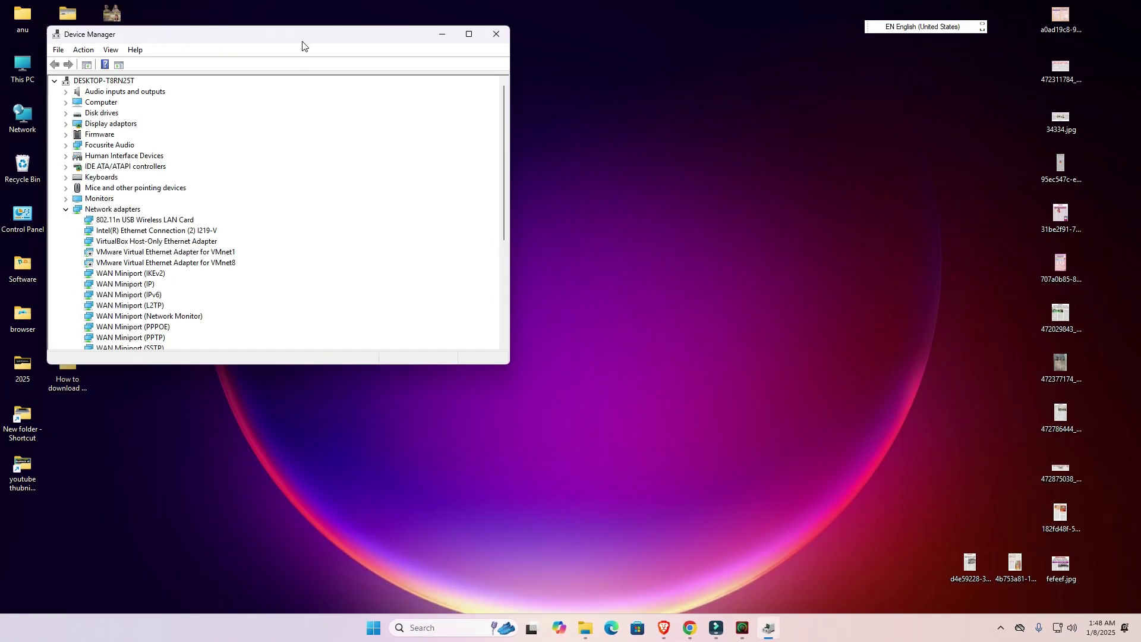
drag(302, 42, 580, 173)
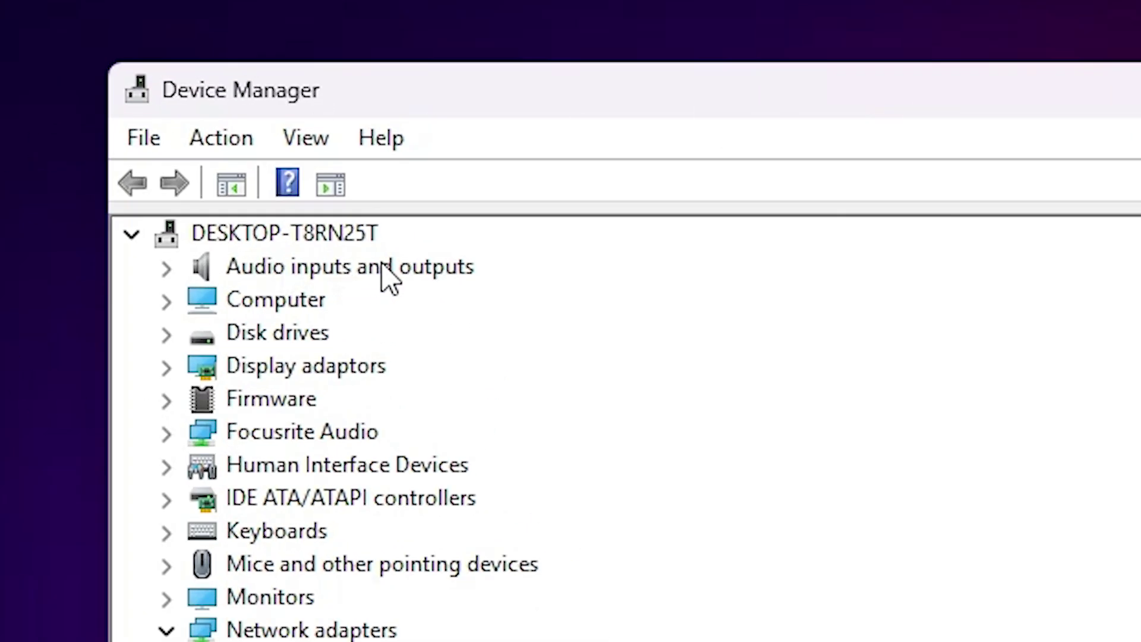
click(168, 268)
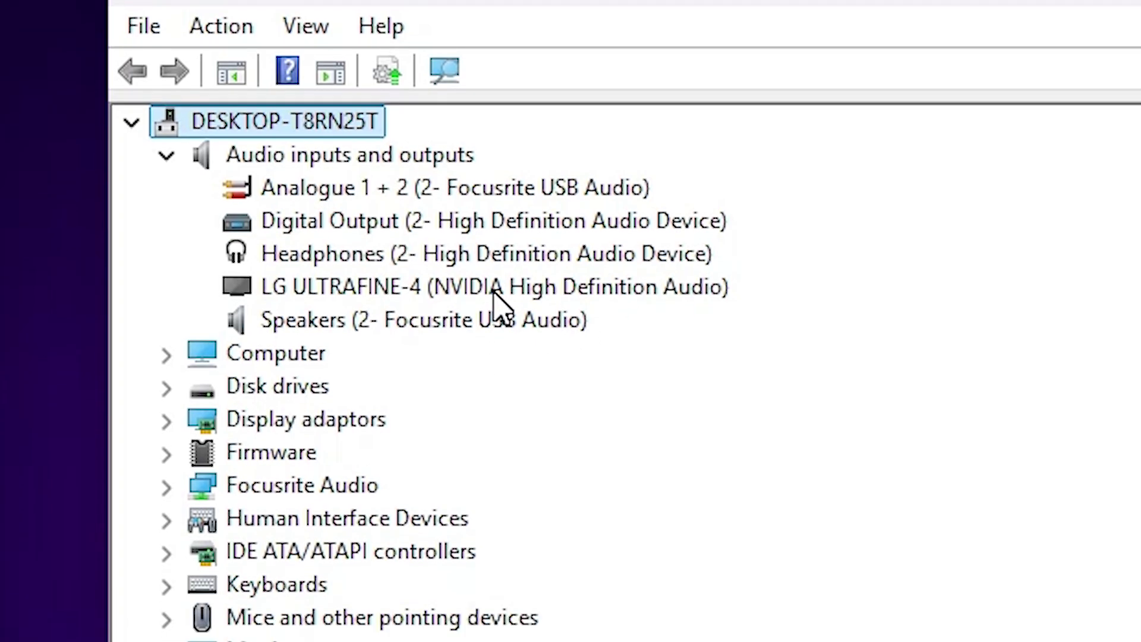
click(495, 291)
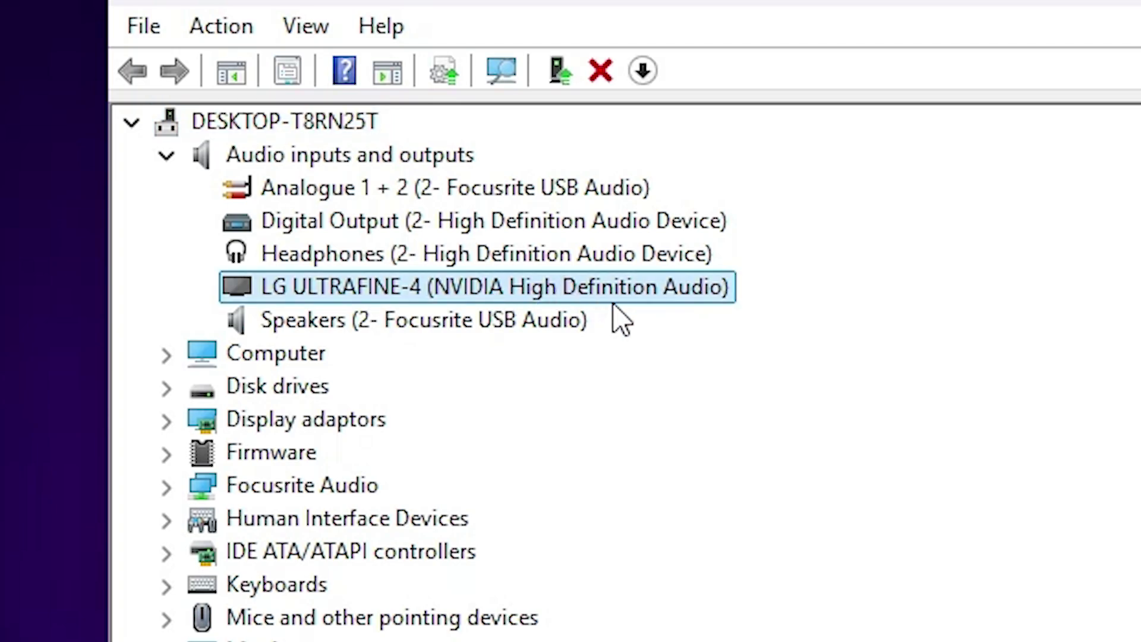
Start a driver update for LG ULTRAFINE-4 and choose to browse this computer for drivers
right_click(631, 291)
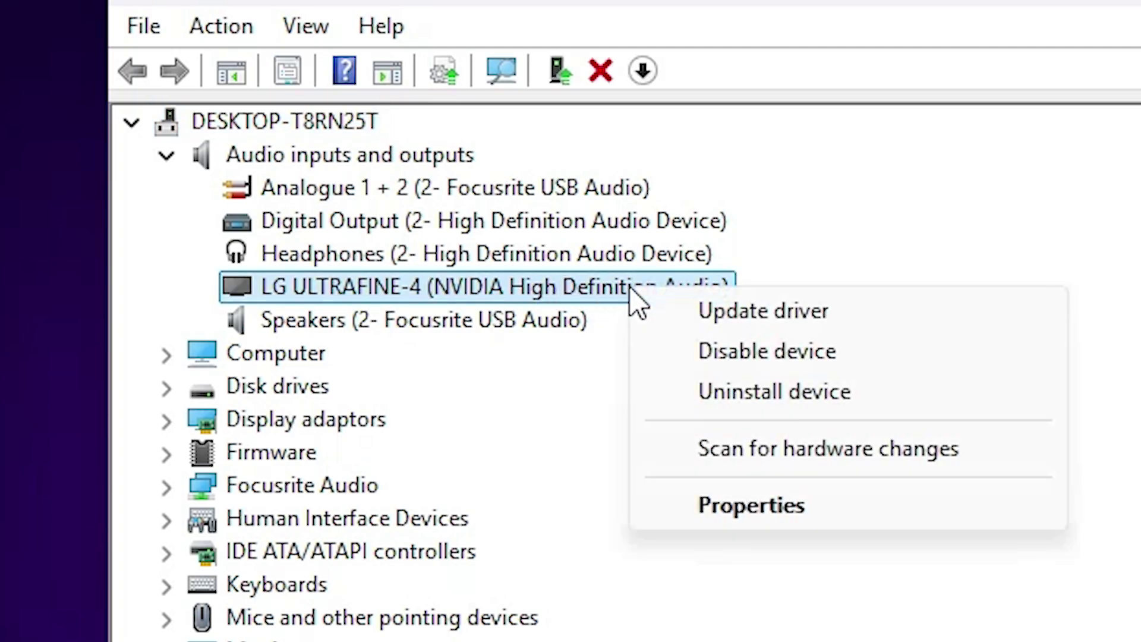
click(814, 317)
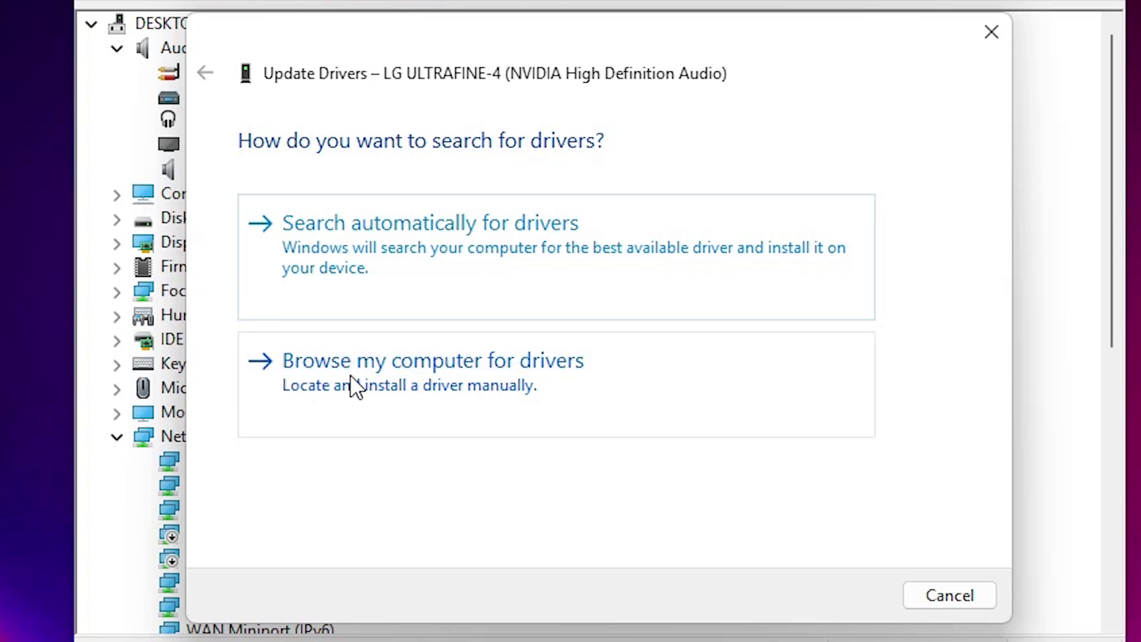
click(450, 375)
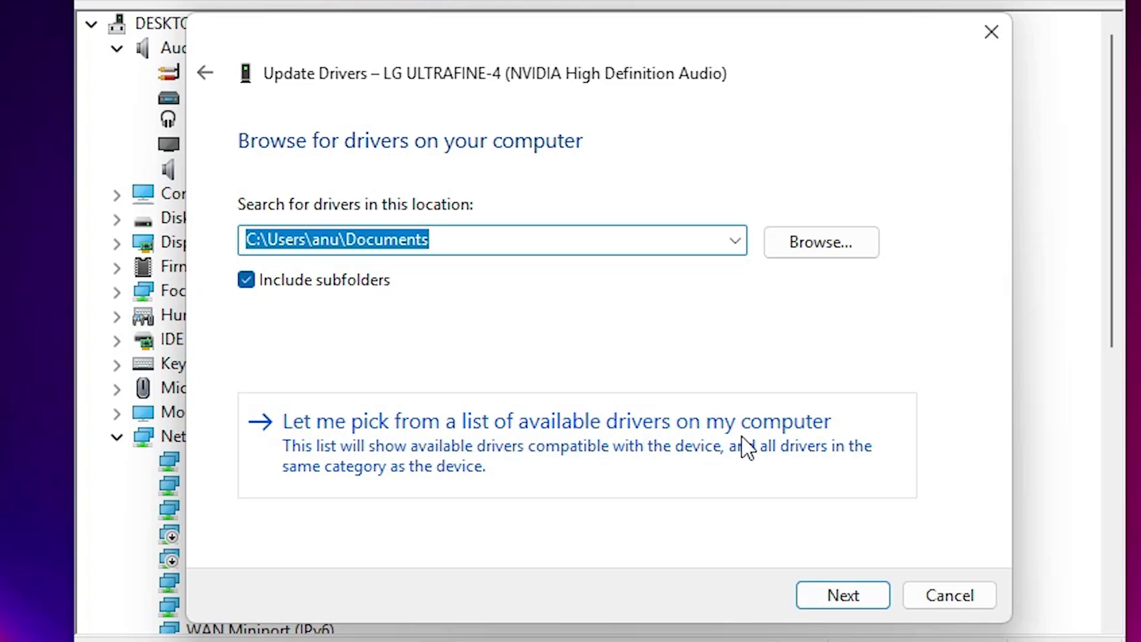
List the compatible drivers, compare Generic software device and Audio Endpoint, then cancel
click(810, 448)
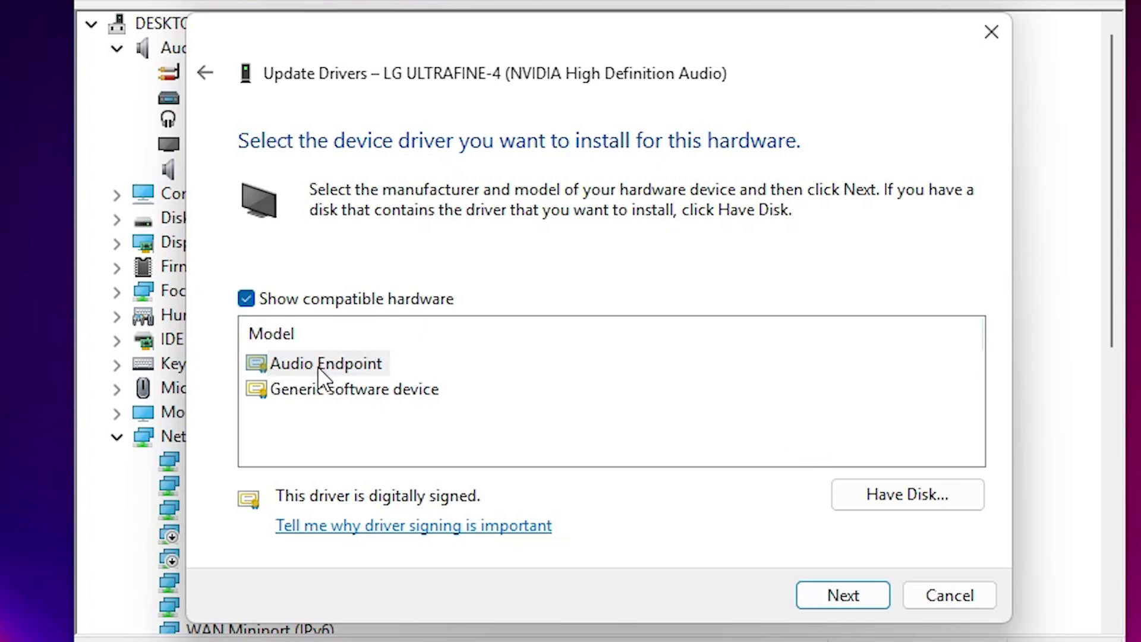
click(361, 390)
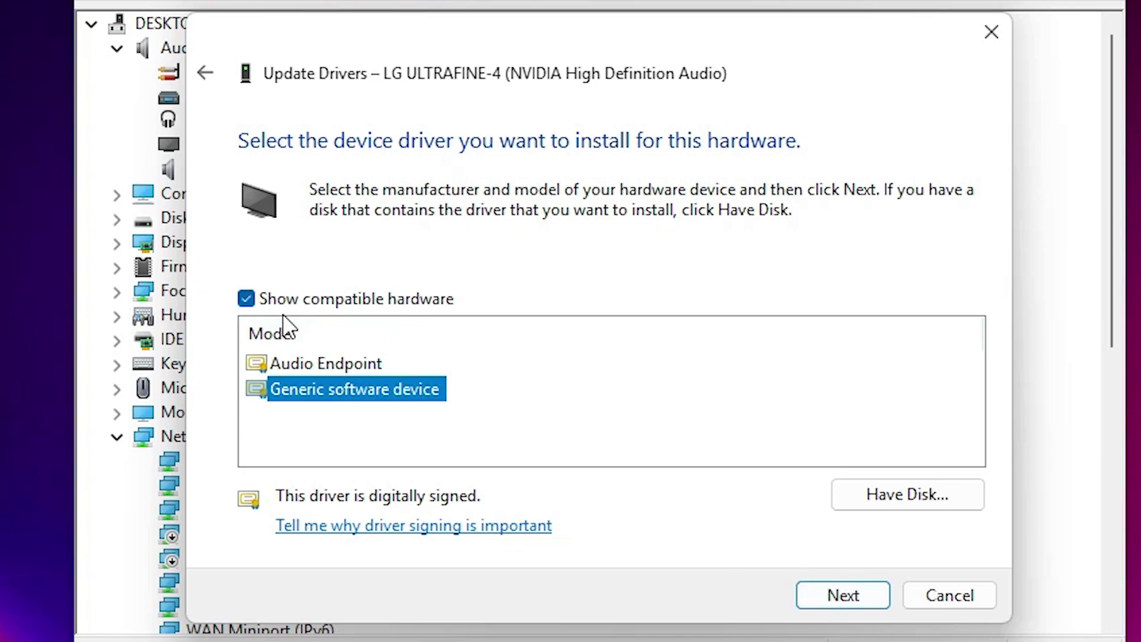
click(301, 365)
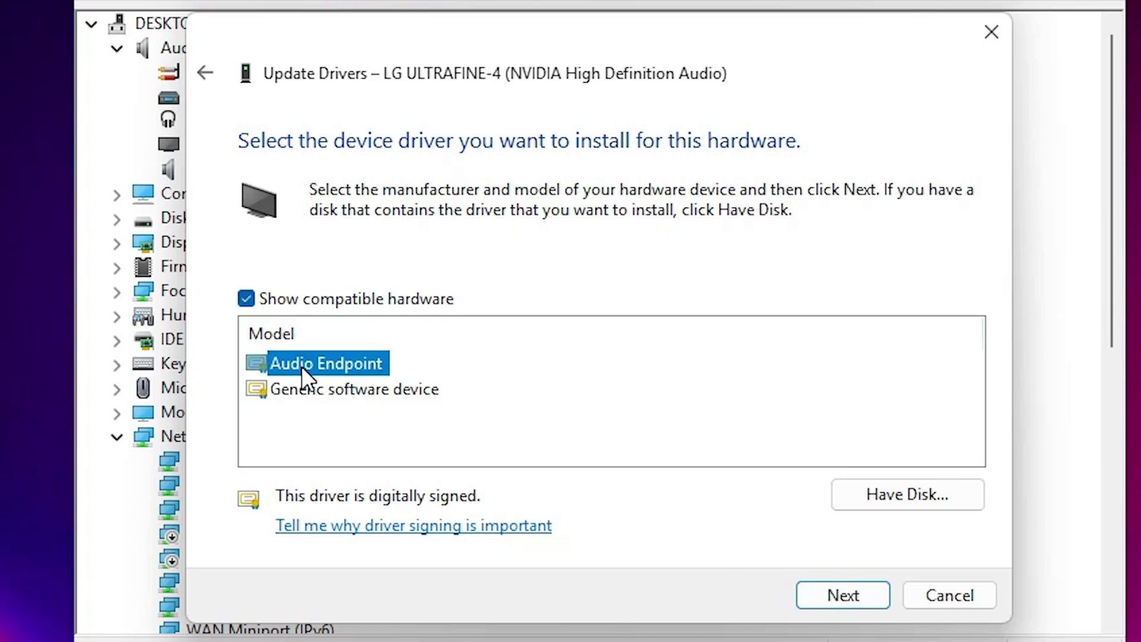
click(355, 393)
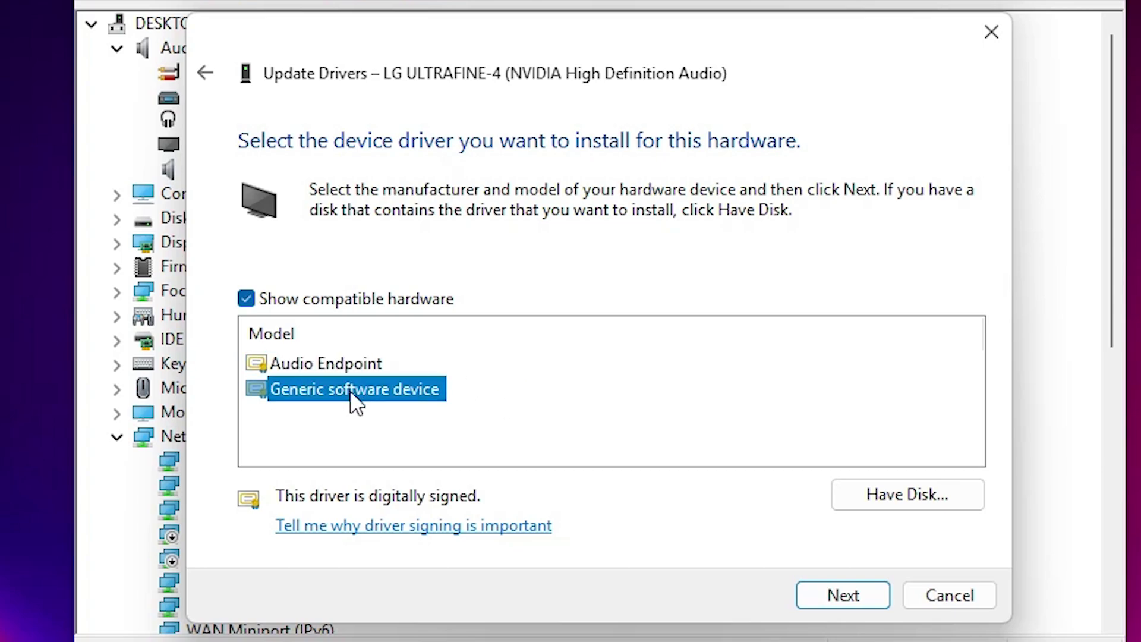
click(980, 597)
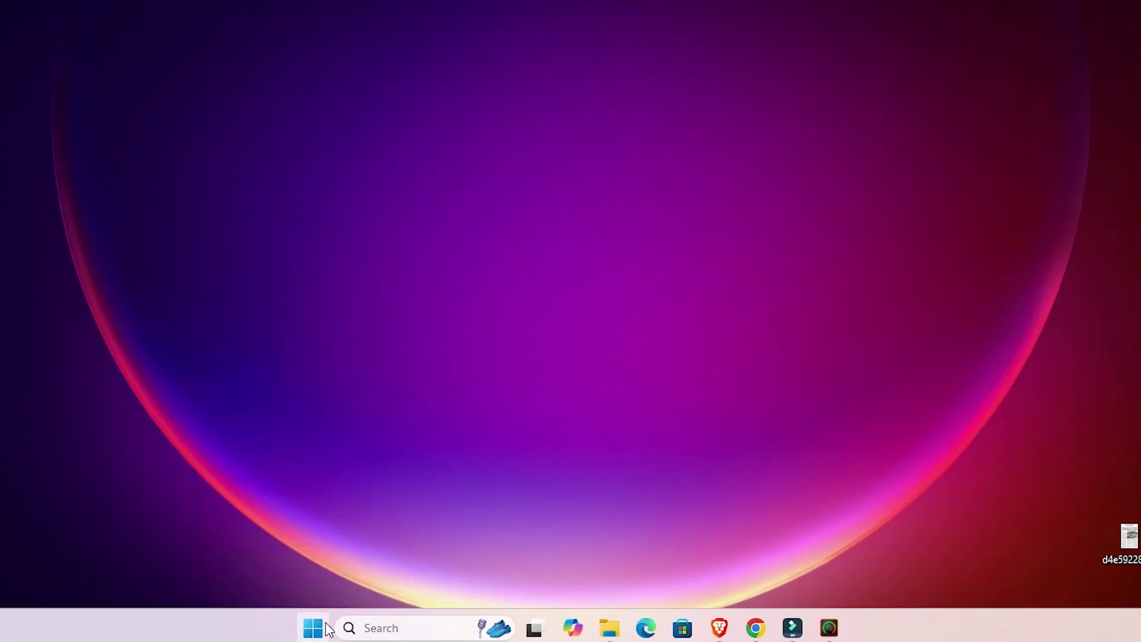
Open Control Panel from a Start search for 'con' and set View by to Large icons
click(394, 625)
text(co)
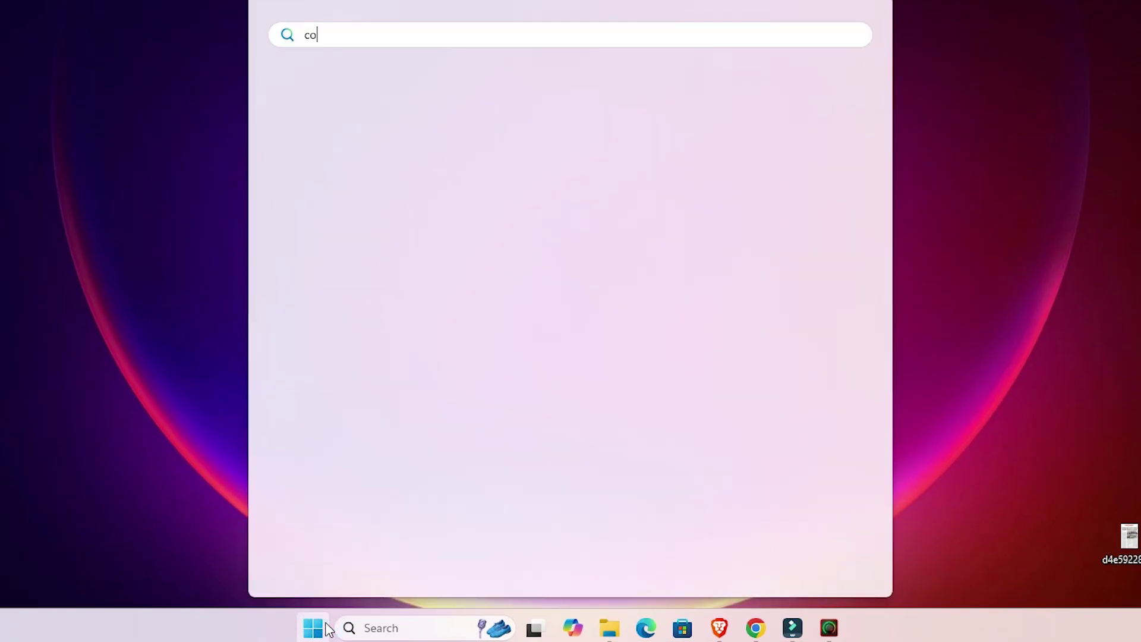
text(n)
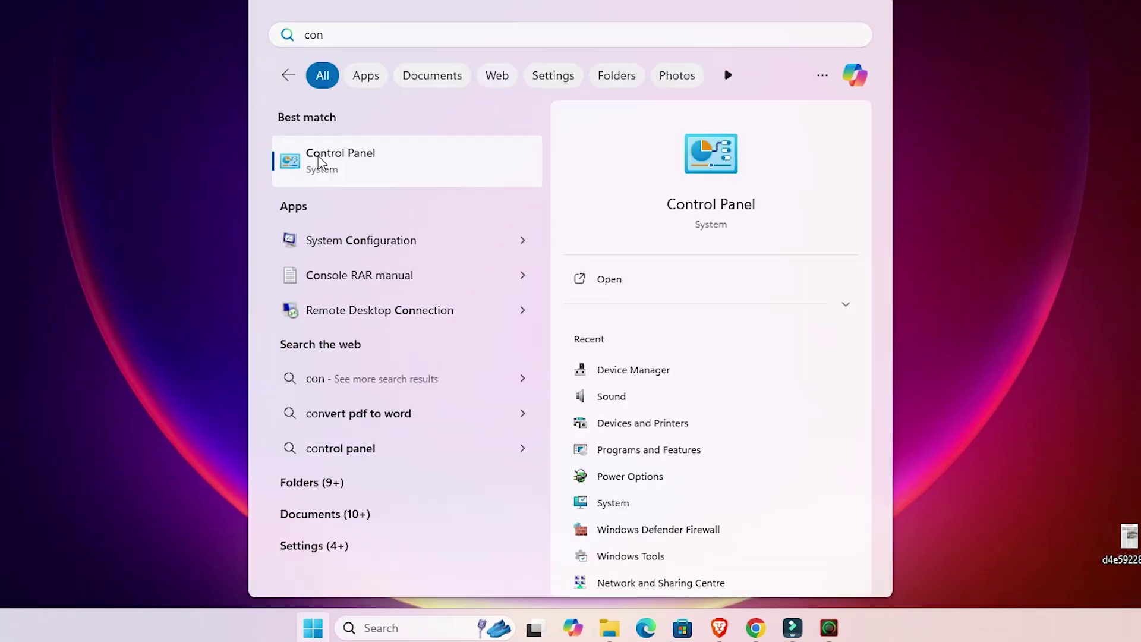
click(319, 160)
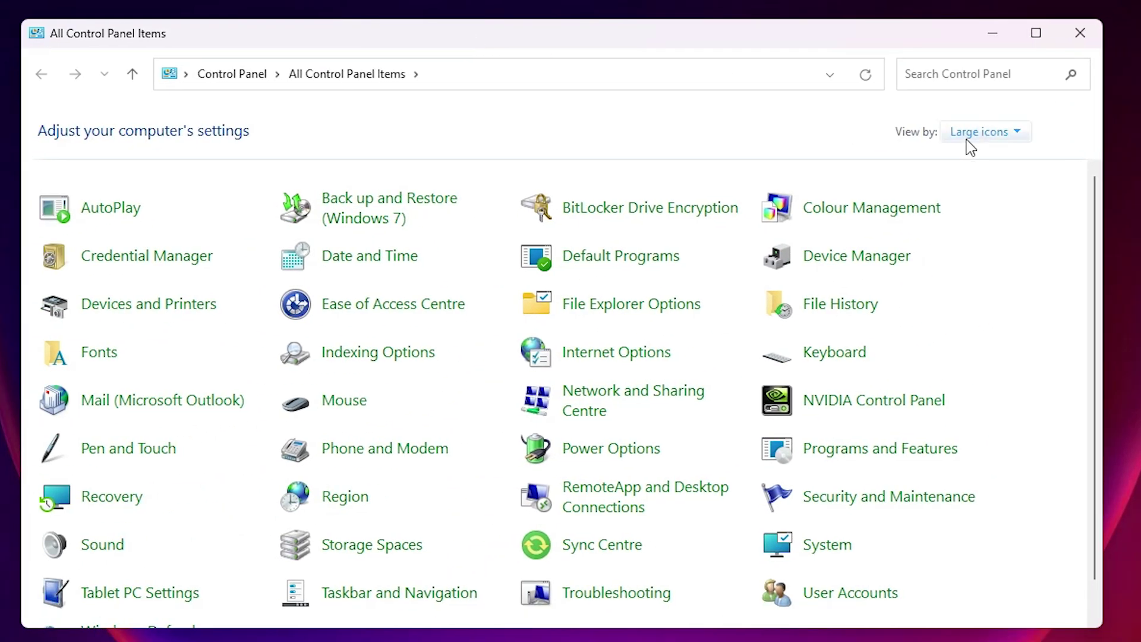
click(981, 135)
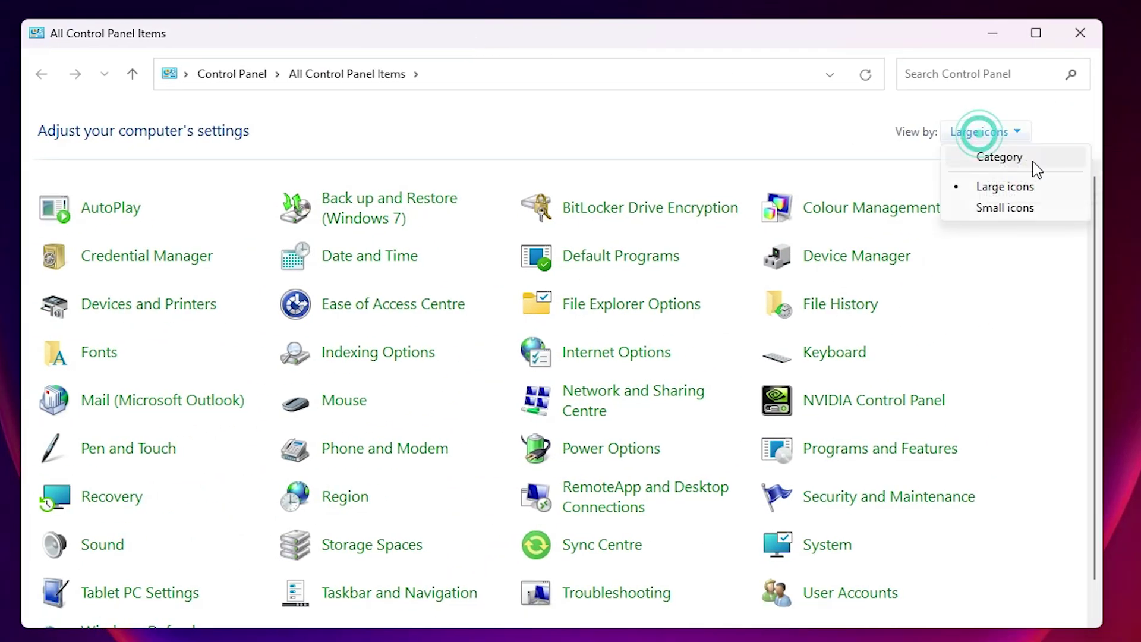
click(1016, 187)
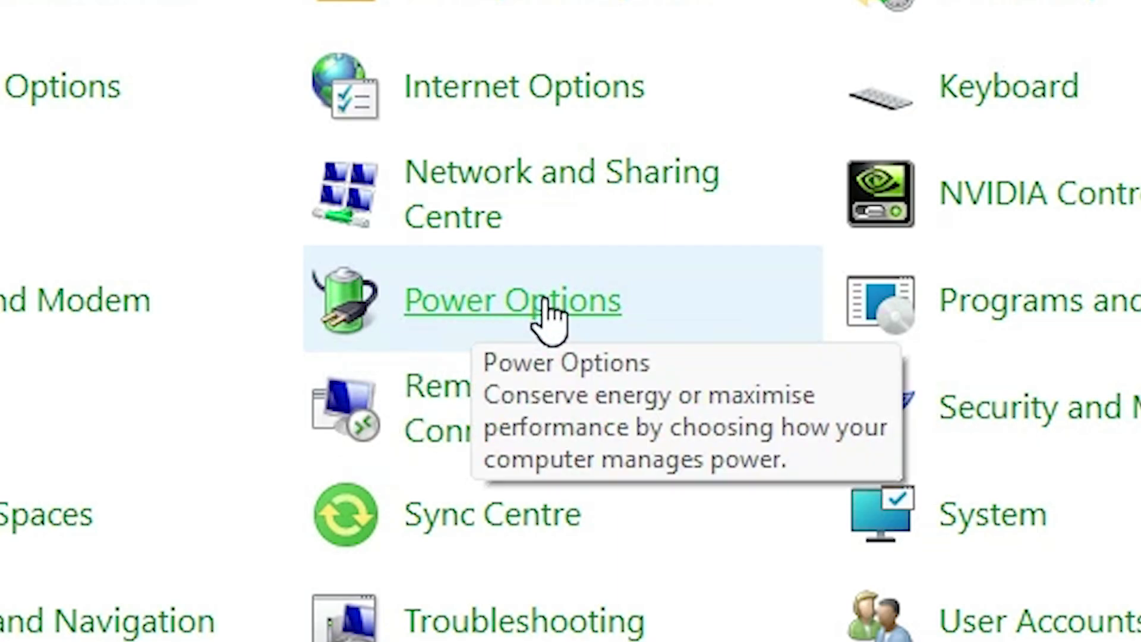
In Power Options, reveal the additional plans and open the High performance plan's settings
click(624, 303)
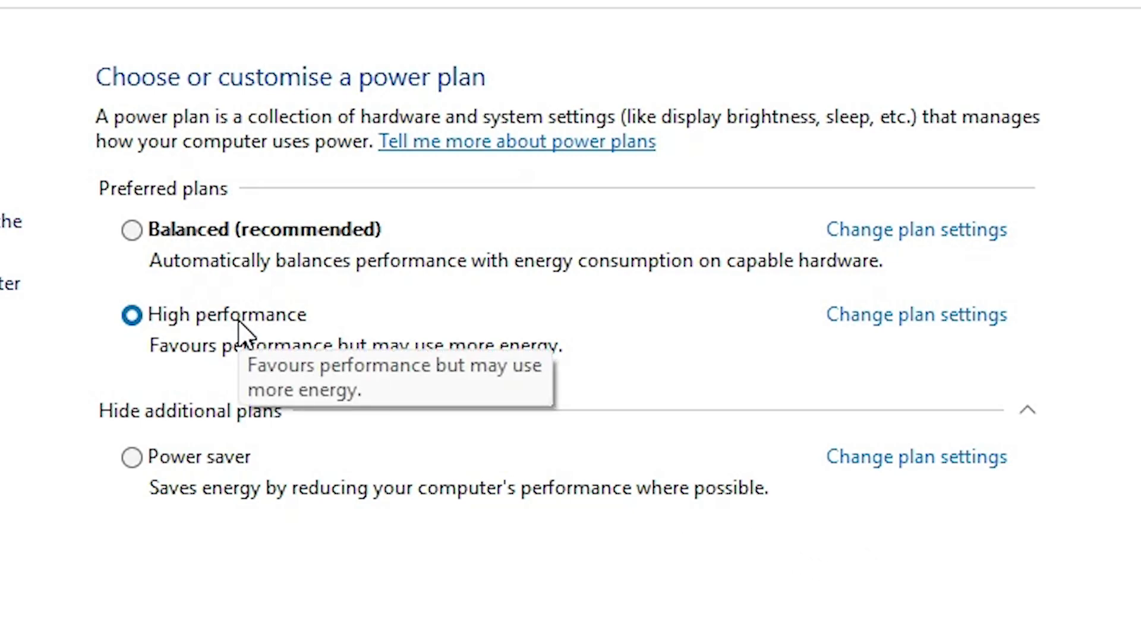
click(1031, 410)
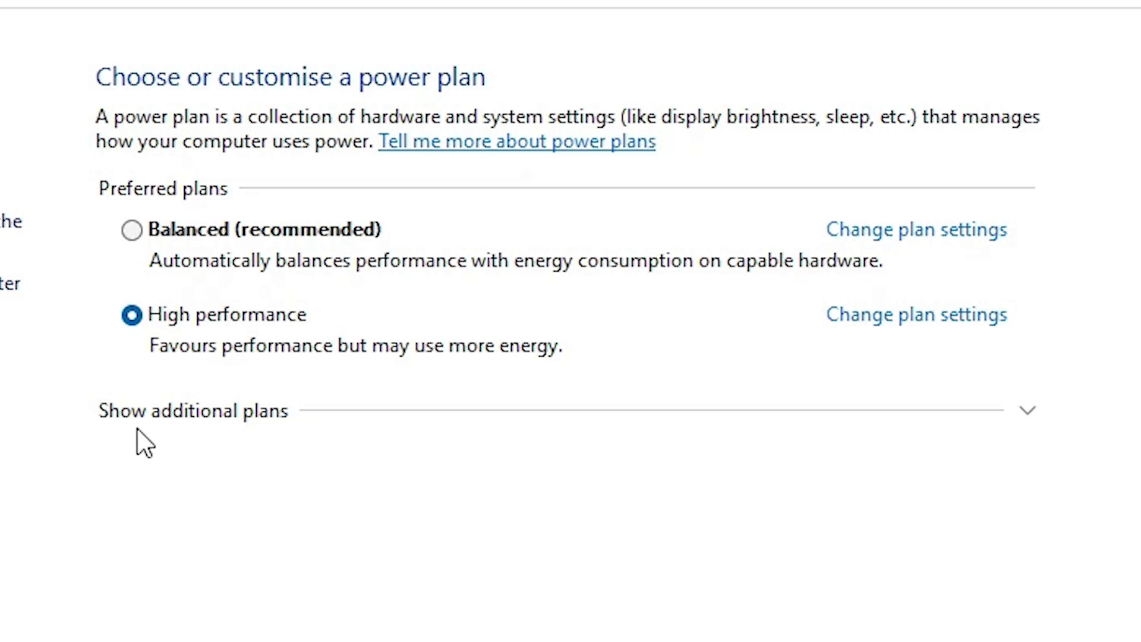
click(1035, 420)
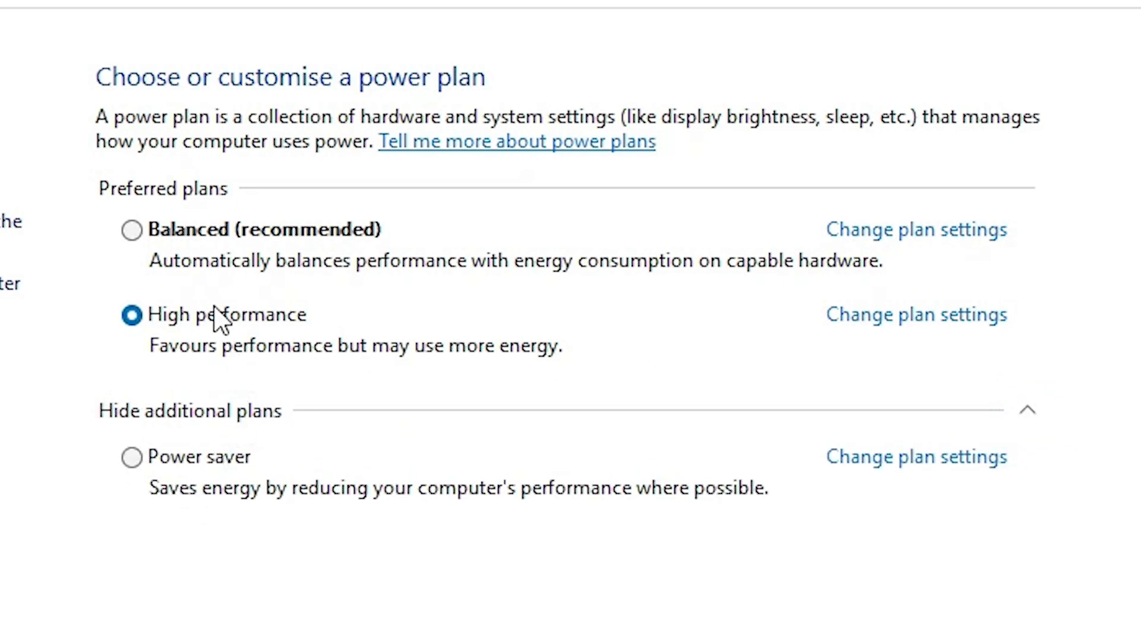
click(962, 315)
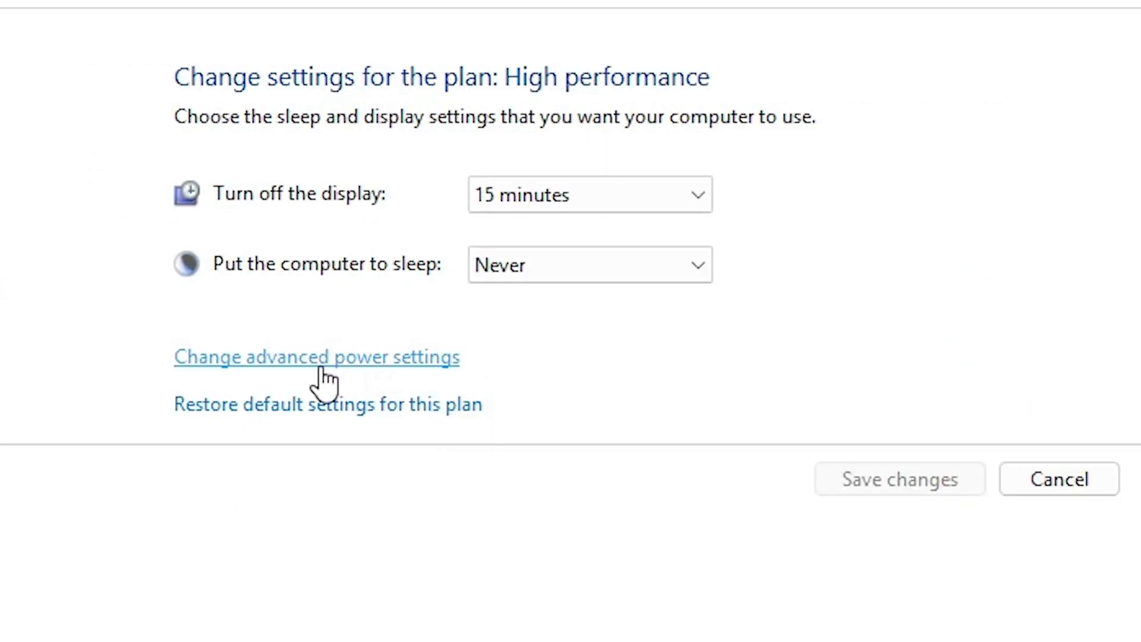
click(386, 360)
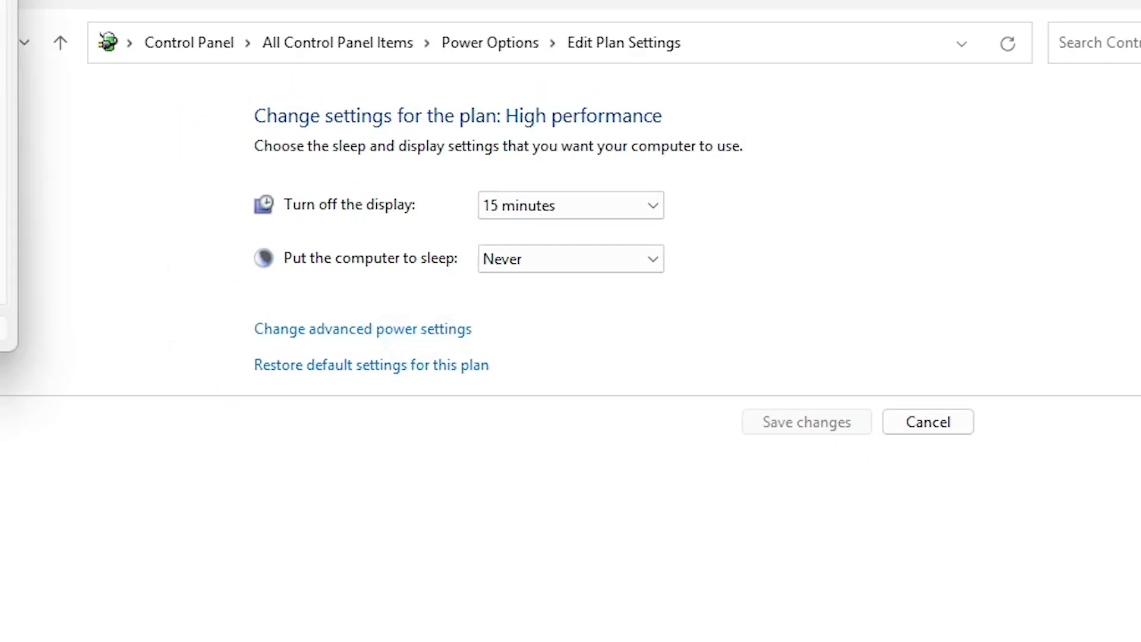
Set minimum and maximum processor state to 100%, confirm, and close the plan settings
drag(191, 46, 480, 133)
scroll(479, 300, down, 1)
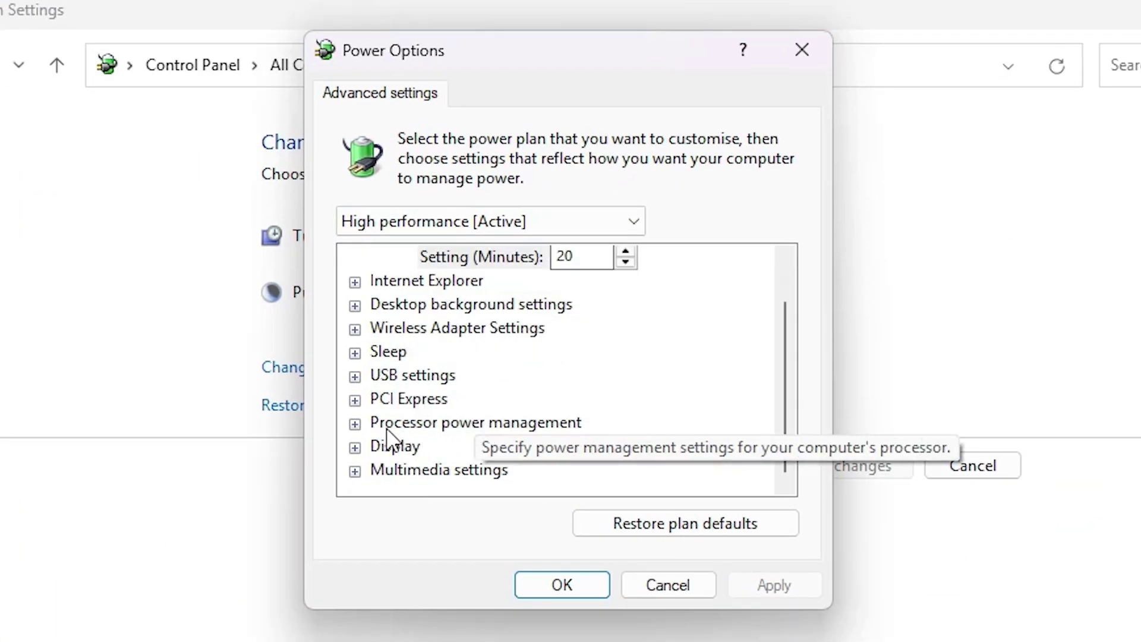
click(355, 423)
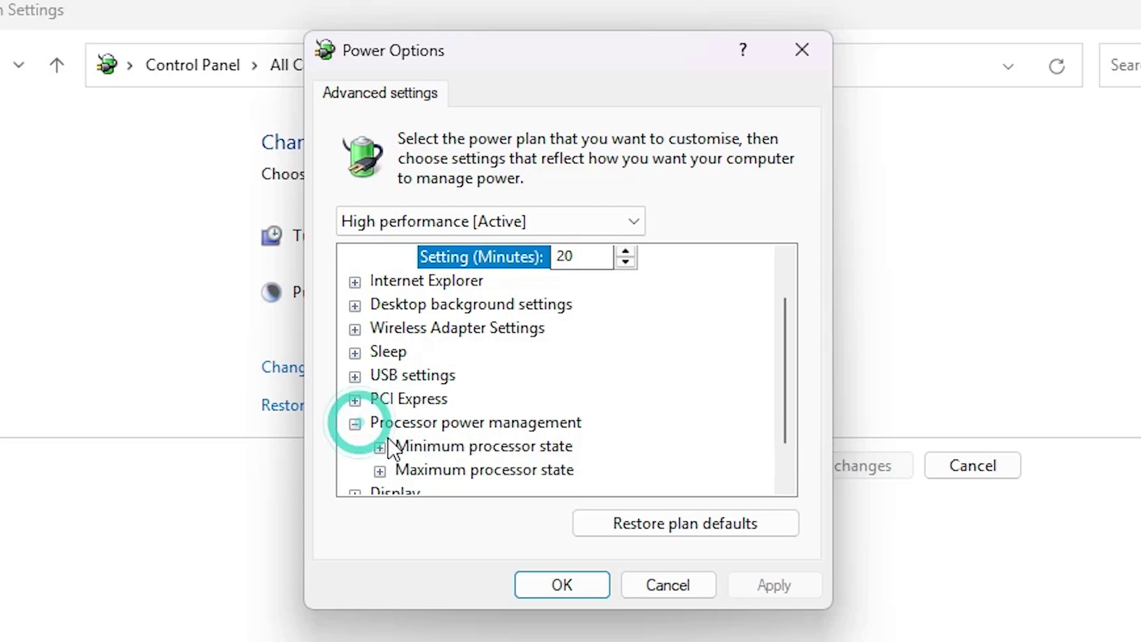
click(376, 447)
scroll(384, 470, down, 1)
click(379, 424)
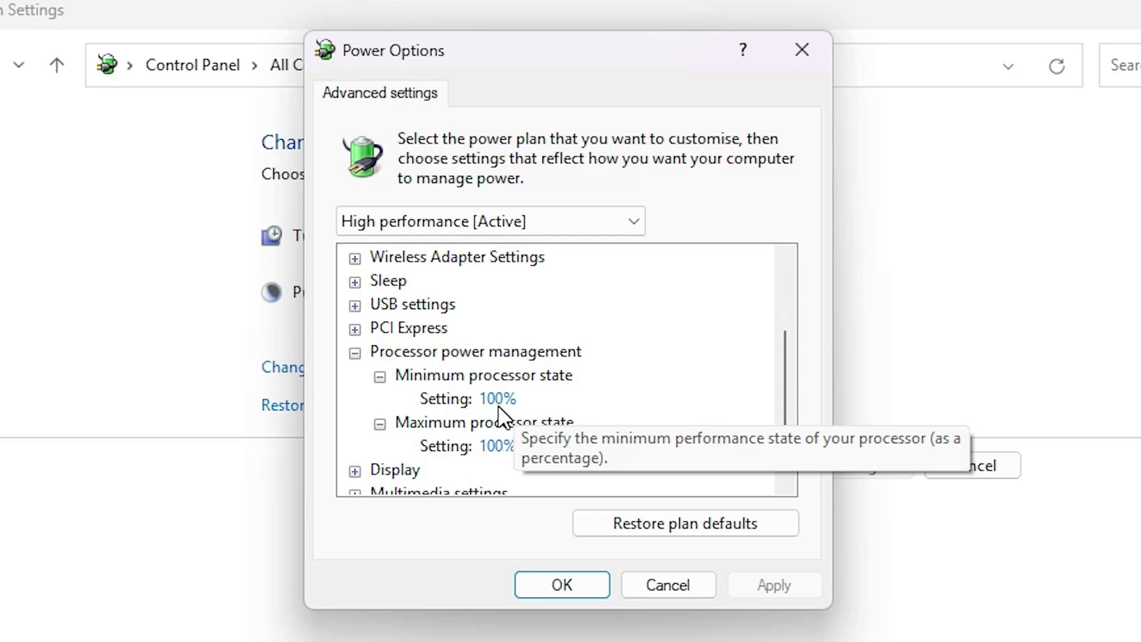
click(561, 576)
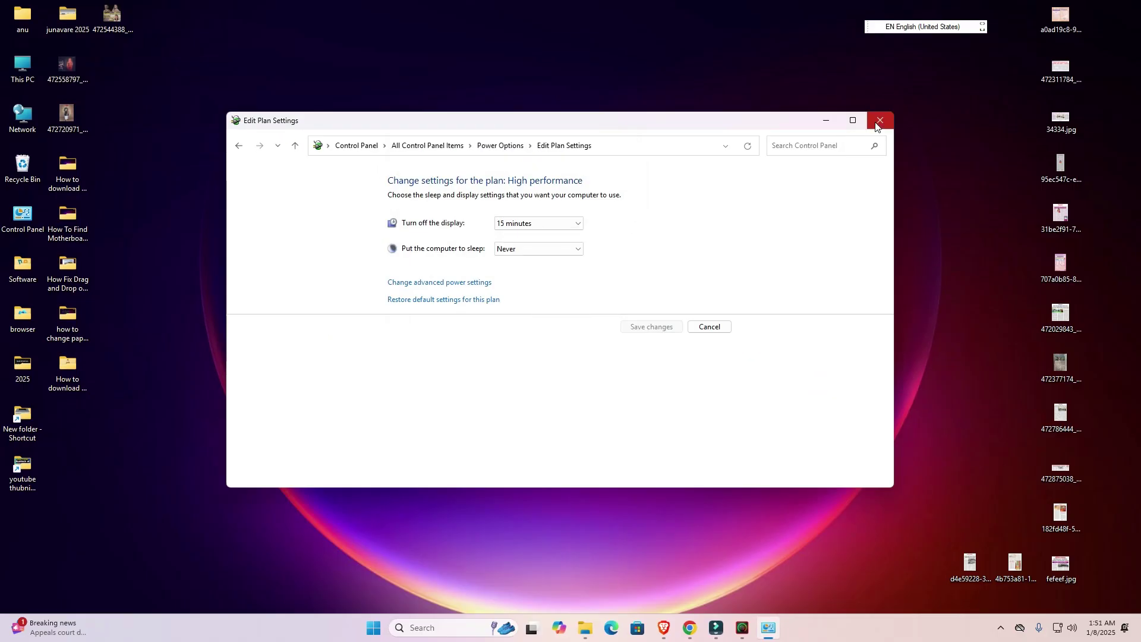
click(875, 121)
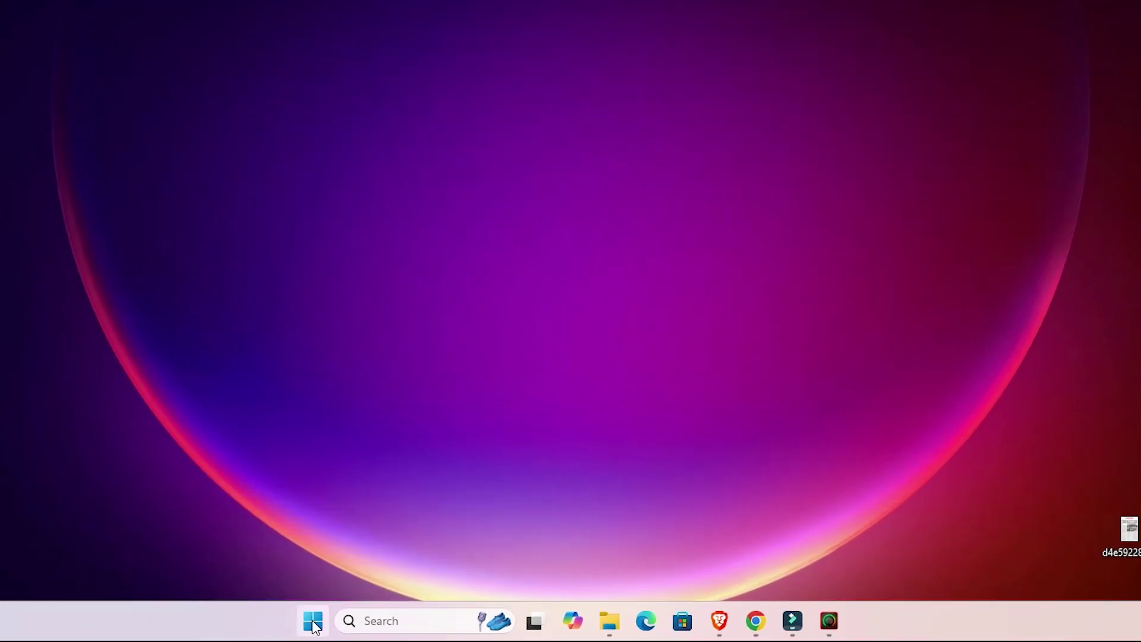
Reopen Control Panel via a Start search for 'con' and open Sound
click(313, 622)
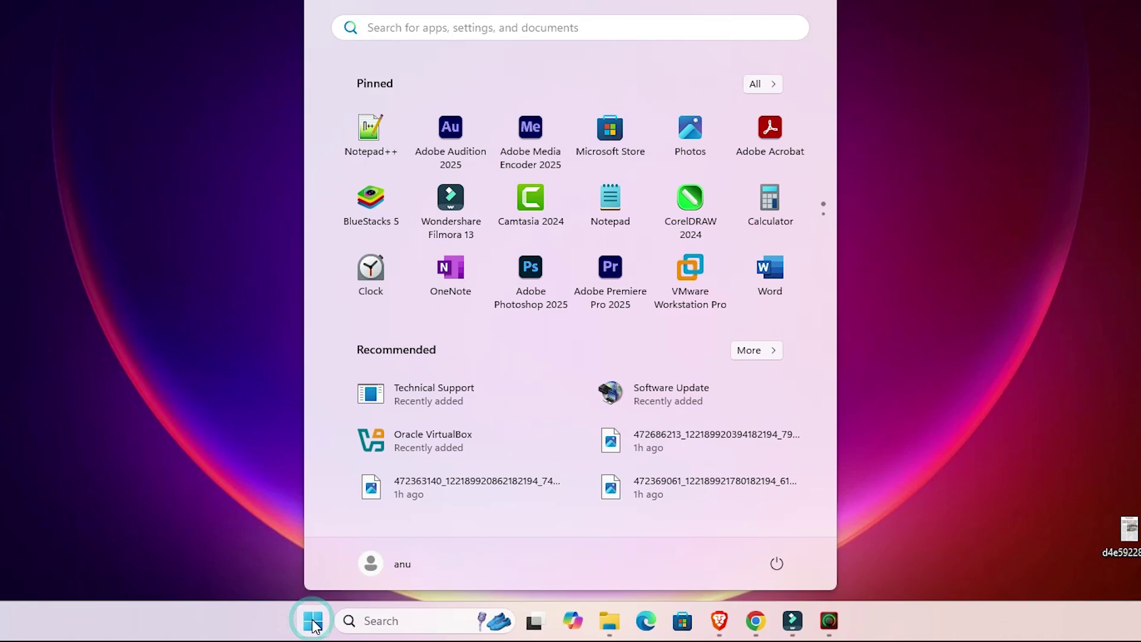
text(con)
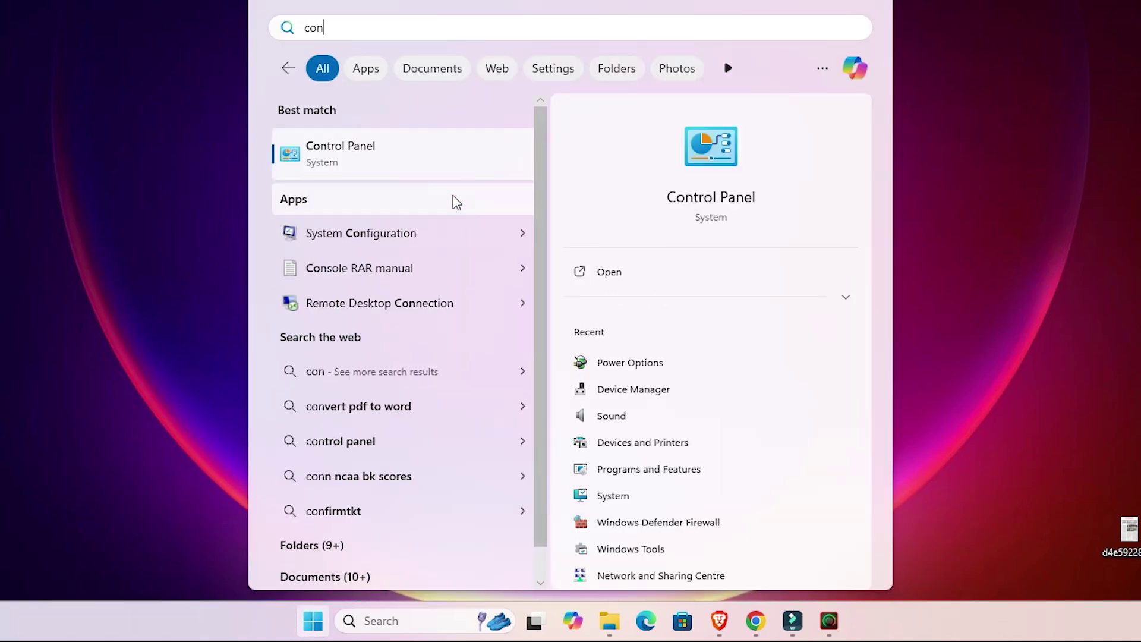
click(376, 148)
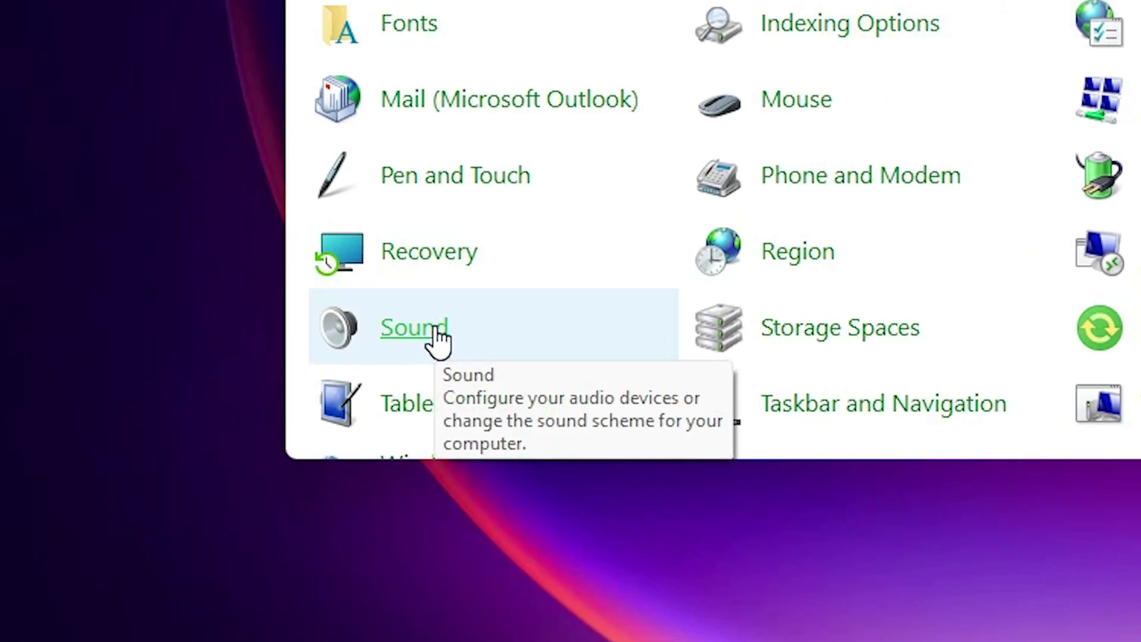
click(119, 550)
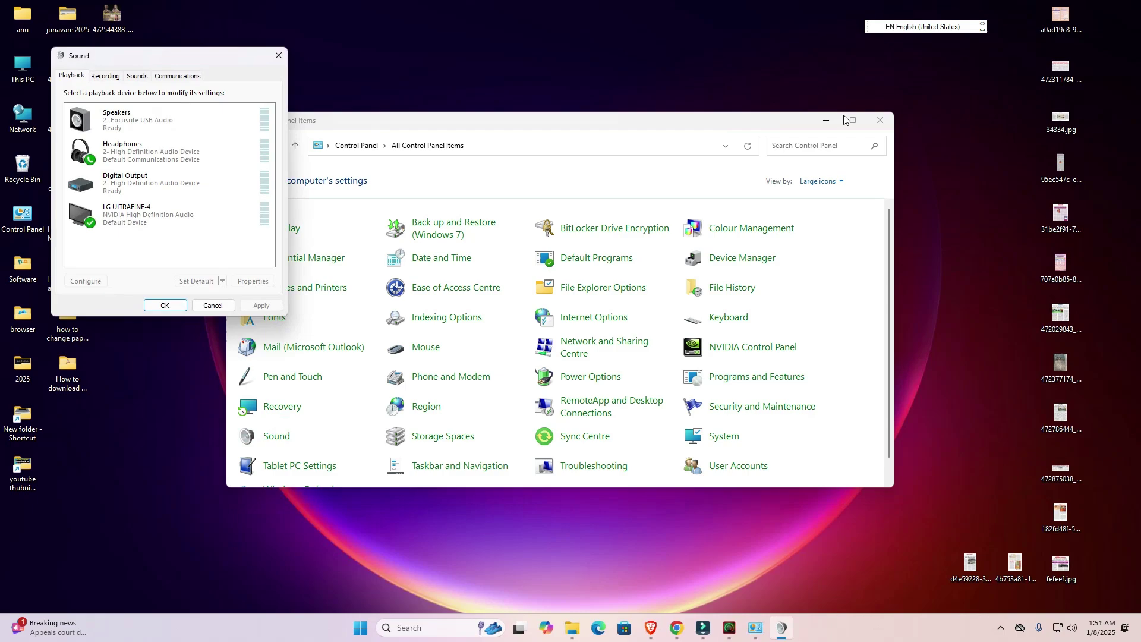
Open the properties of the LG ULTRAFINE-4 device on the Playback tab
click(875, 117)
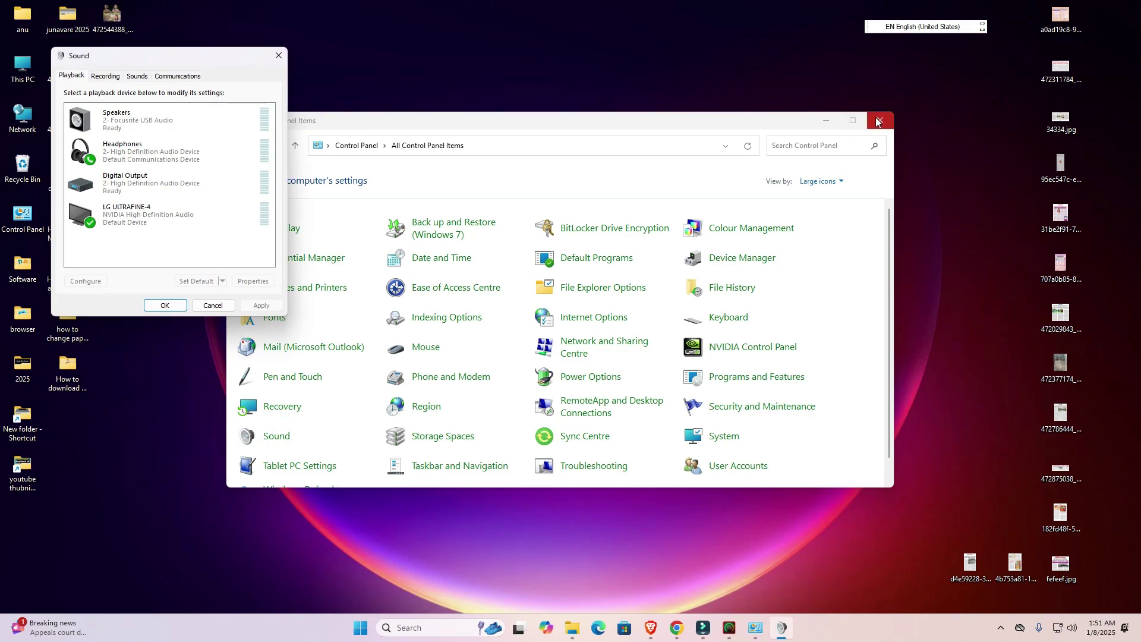
drag(180, 46, 568, 163)
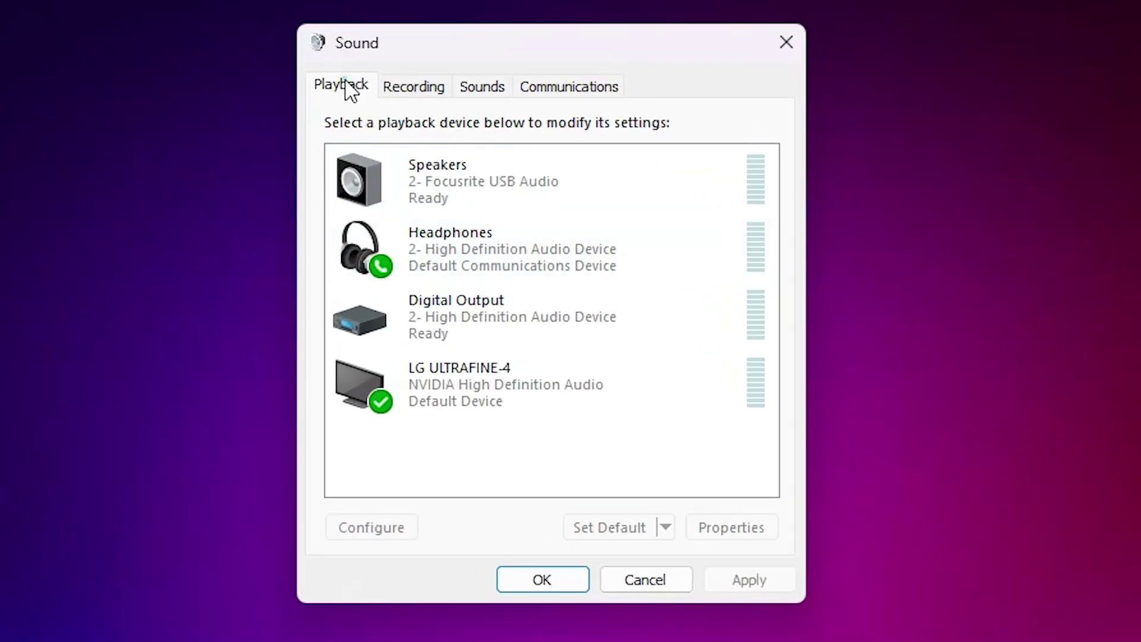
click(347, 86)
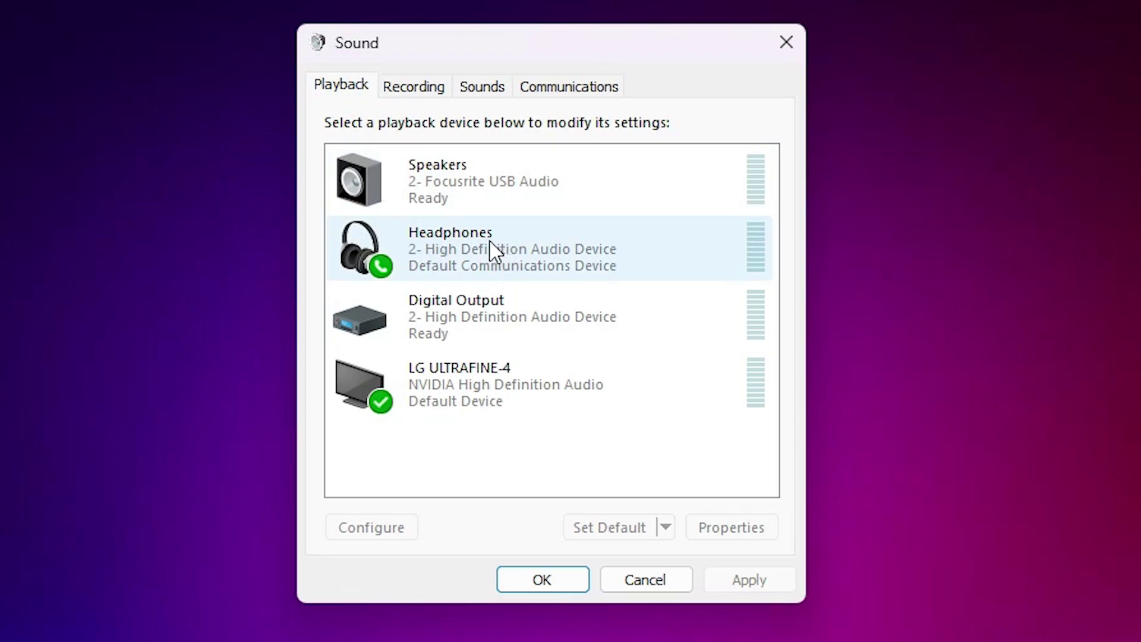
click(473, 372)
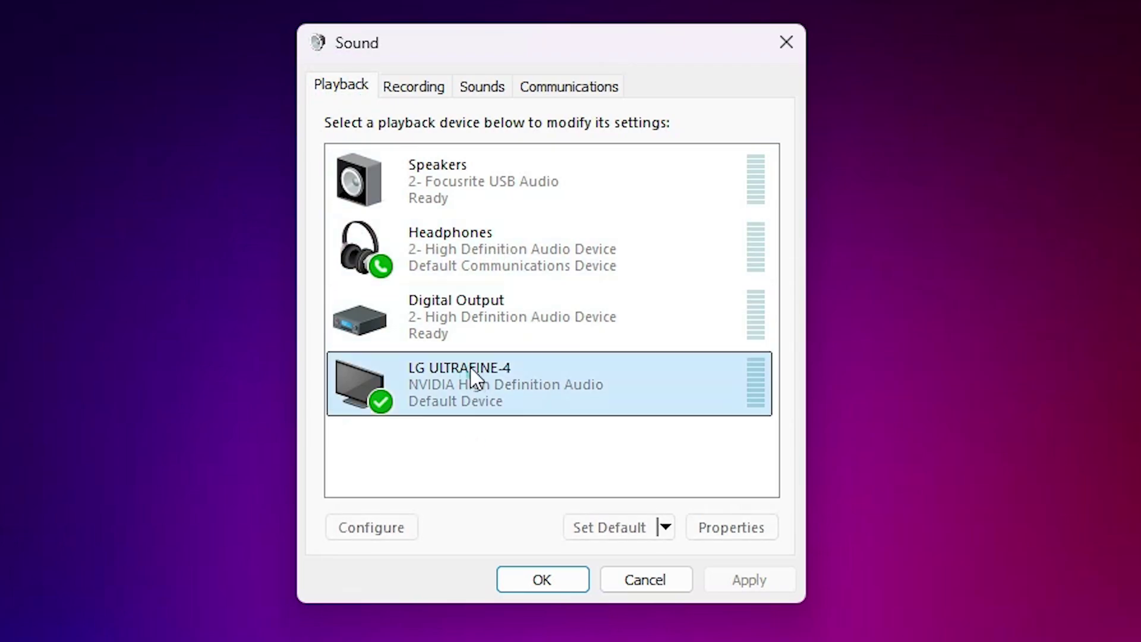
right_click(529, 368)
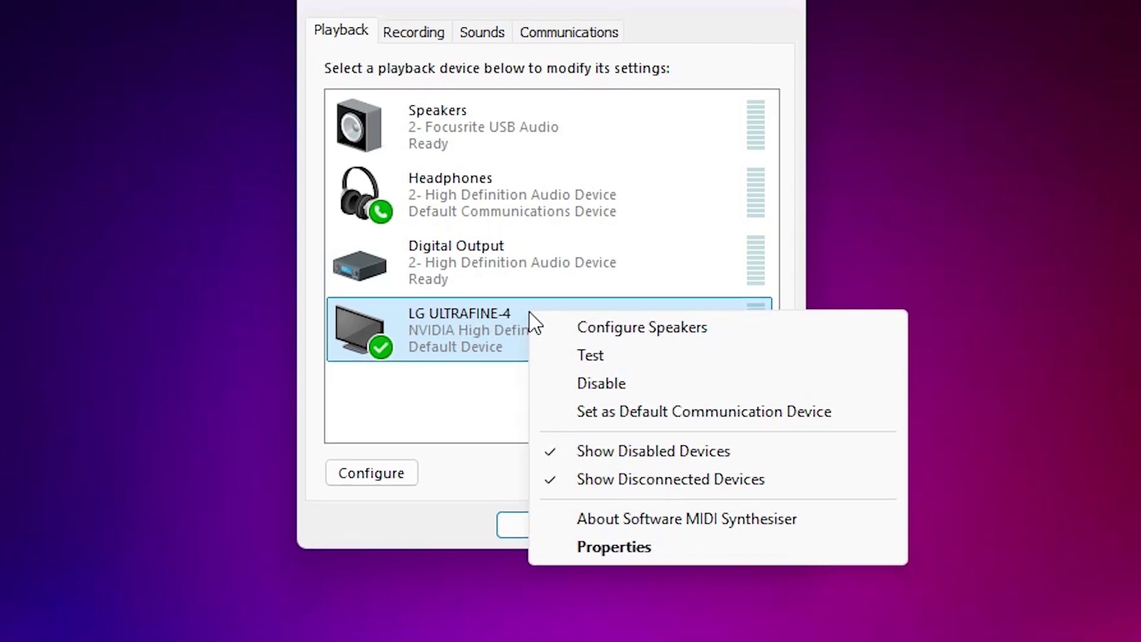
click(625, 479)
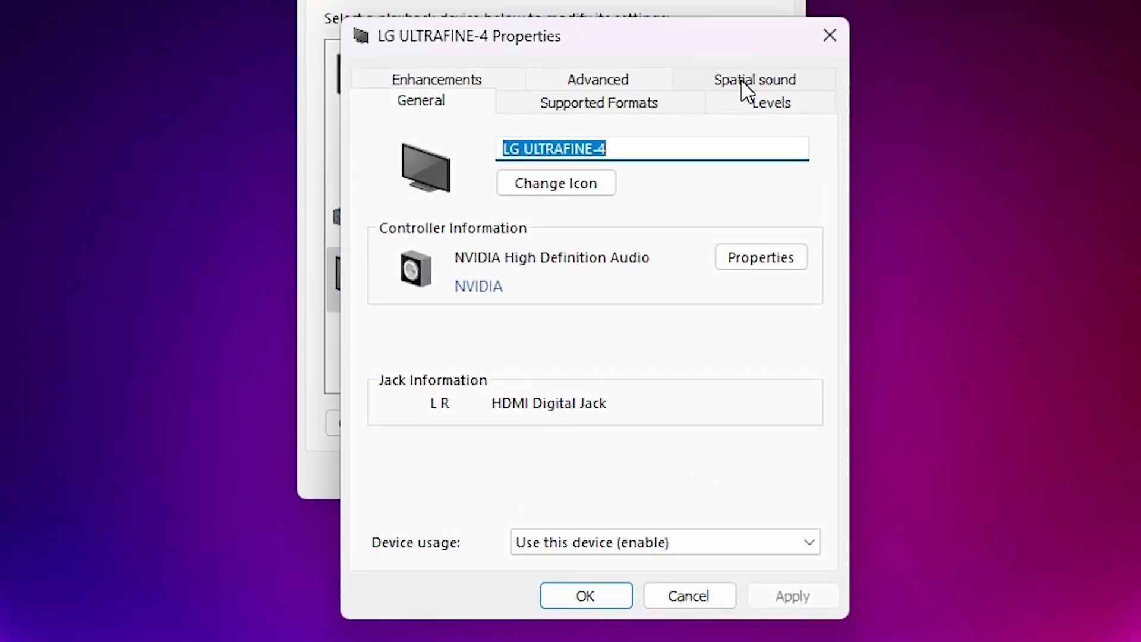
Leave the Spatial sound format set to Off and confirm with OK
click(743, 86)
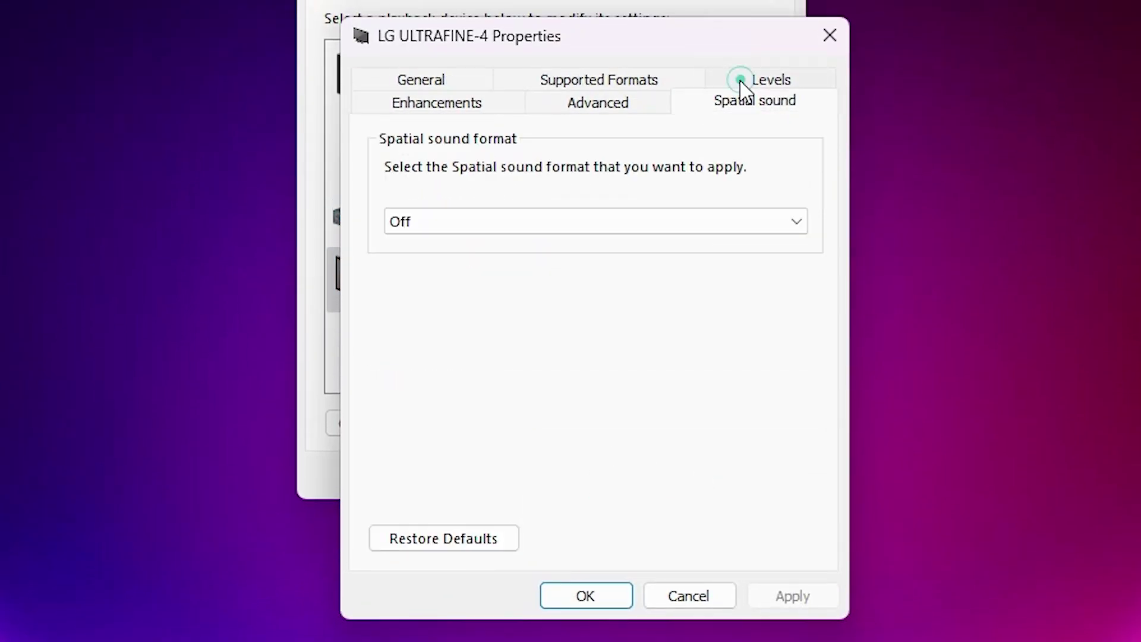
click(480, 225)
click(409, 242)
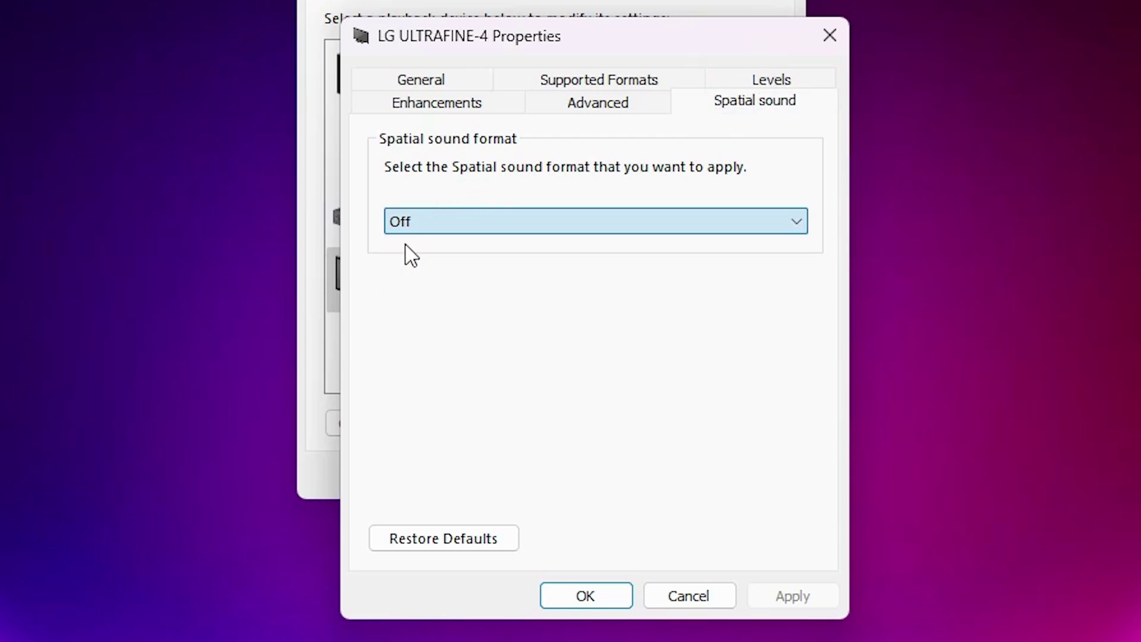
click(404, 244)
click(432, 237)
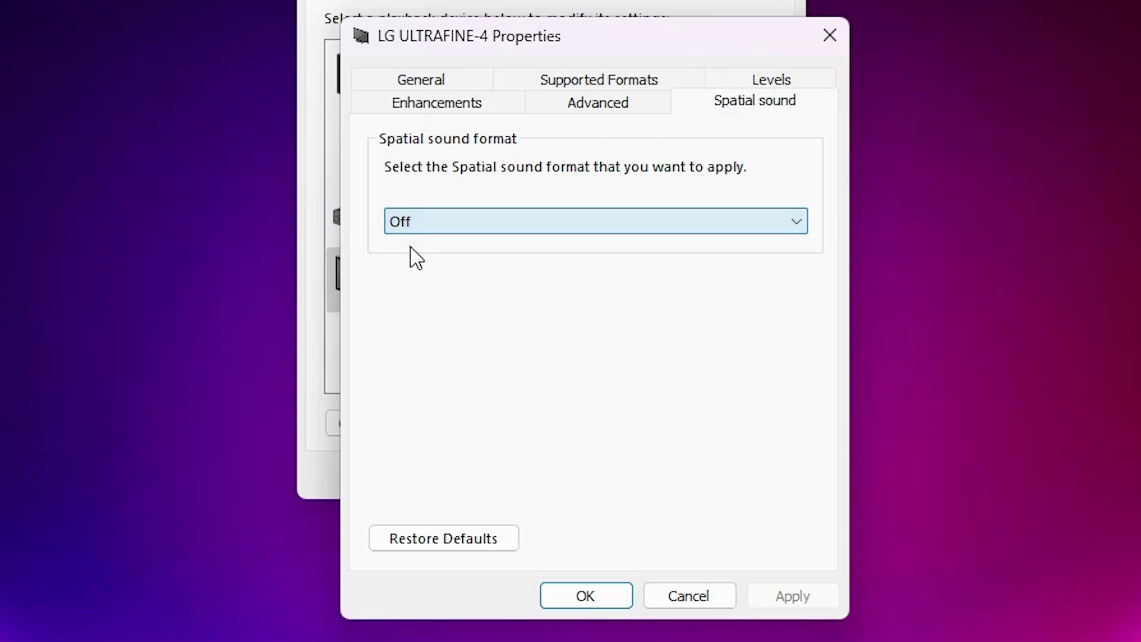
click(409, 245)
click(594, 597)
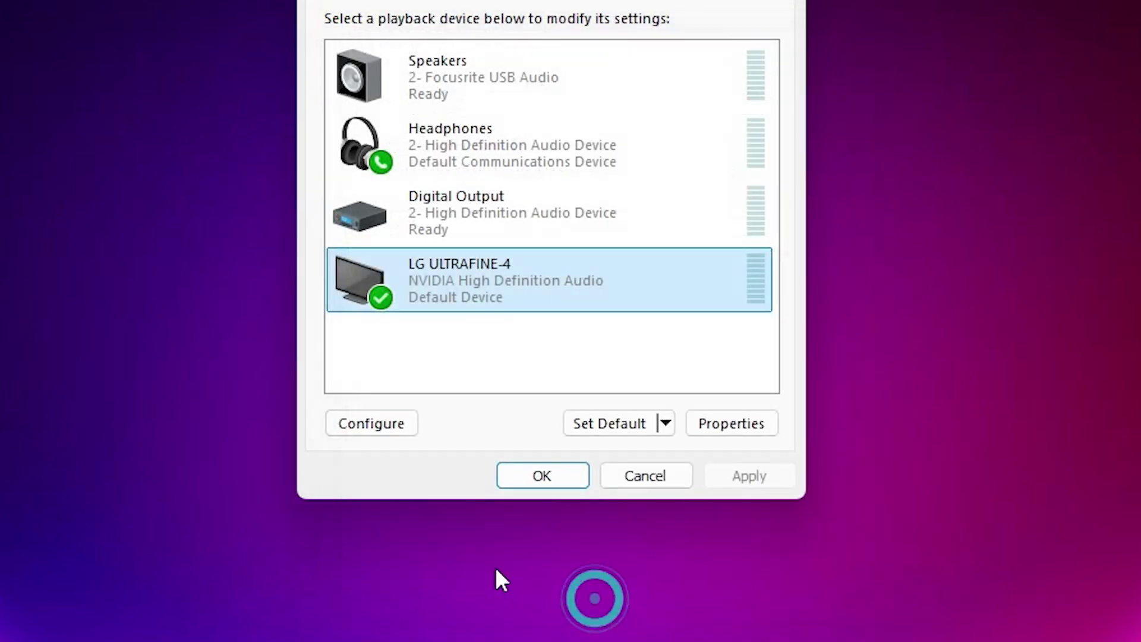
Close the Sound dialog with OK
click(559, 479)
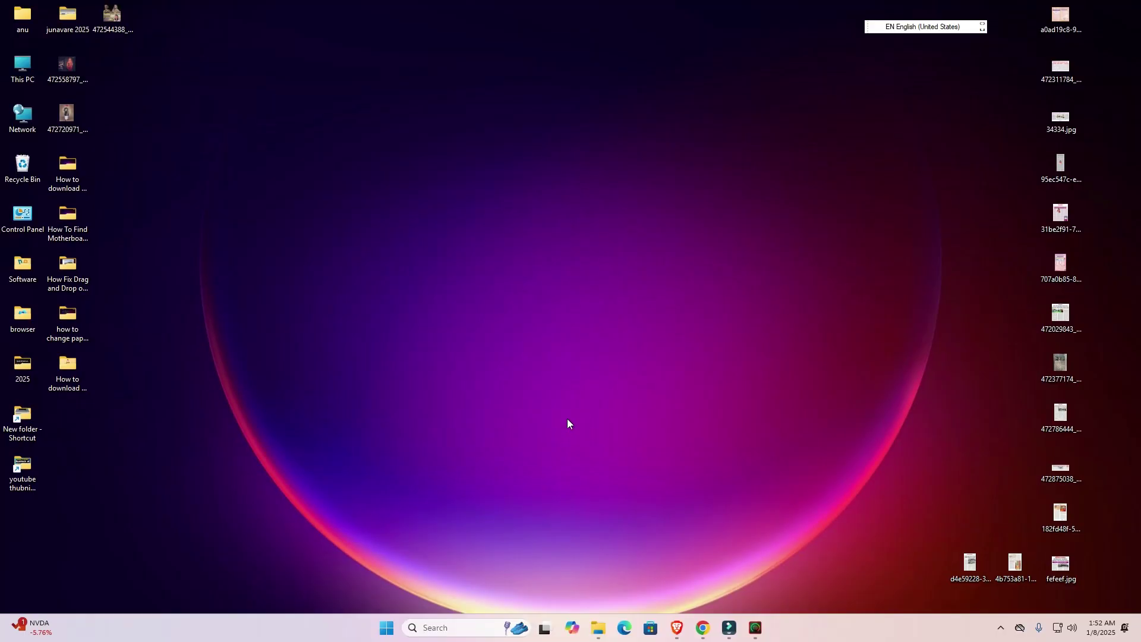
key(super)
click(224, 338)
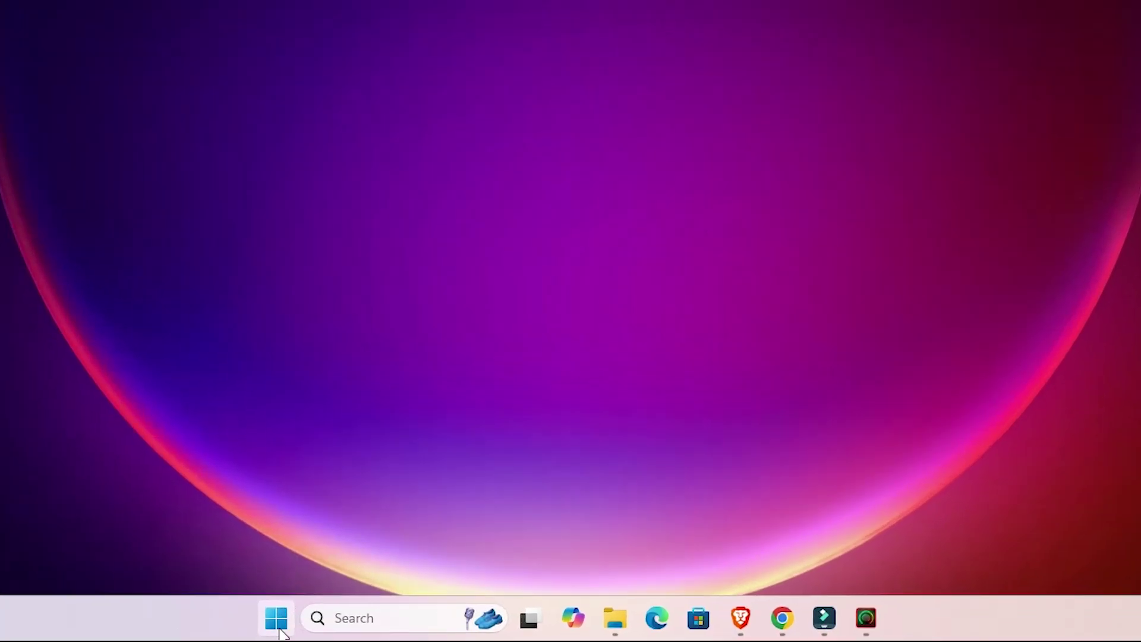
Reopen Device Manager, expand Audio inputs and outputs, and select LG ULTRAFINE-4
right_click(387, 632)
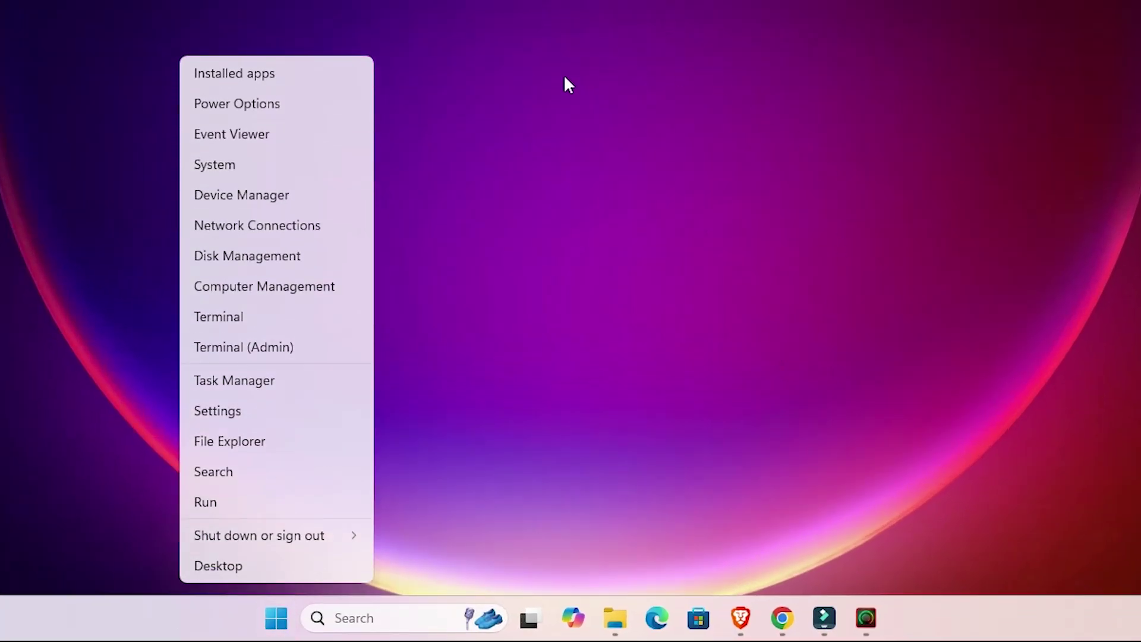
click(269, 207)
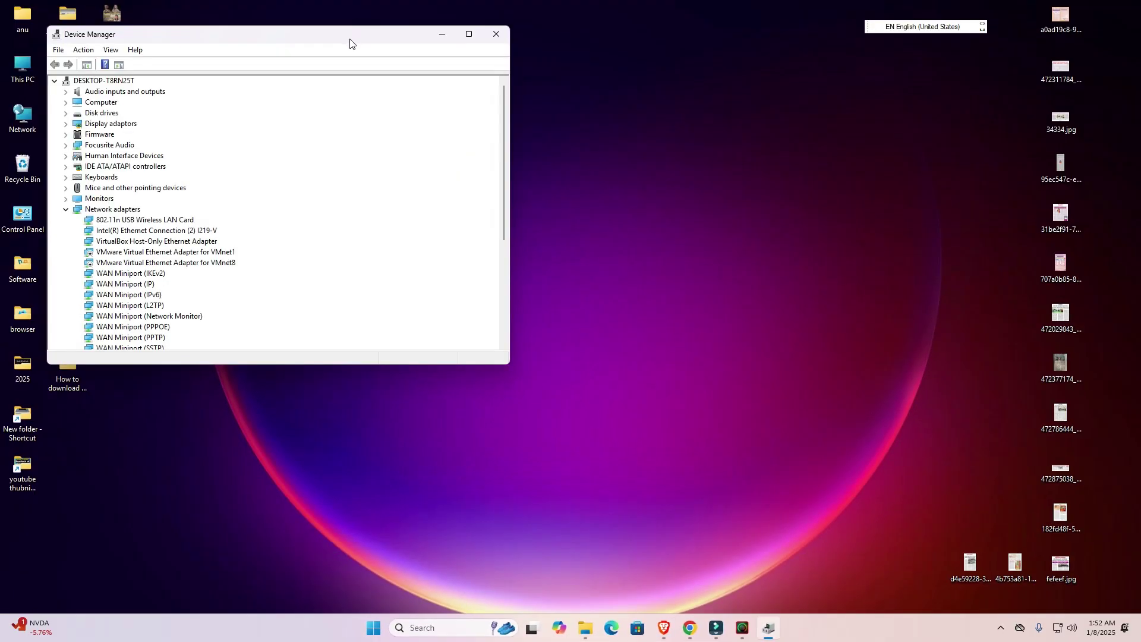
drag(351, 43, 626, 176)
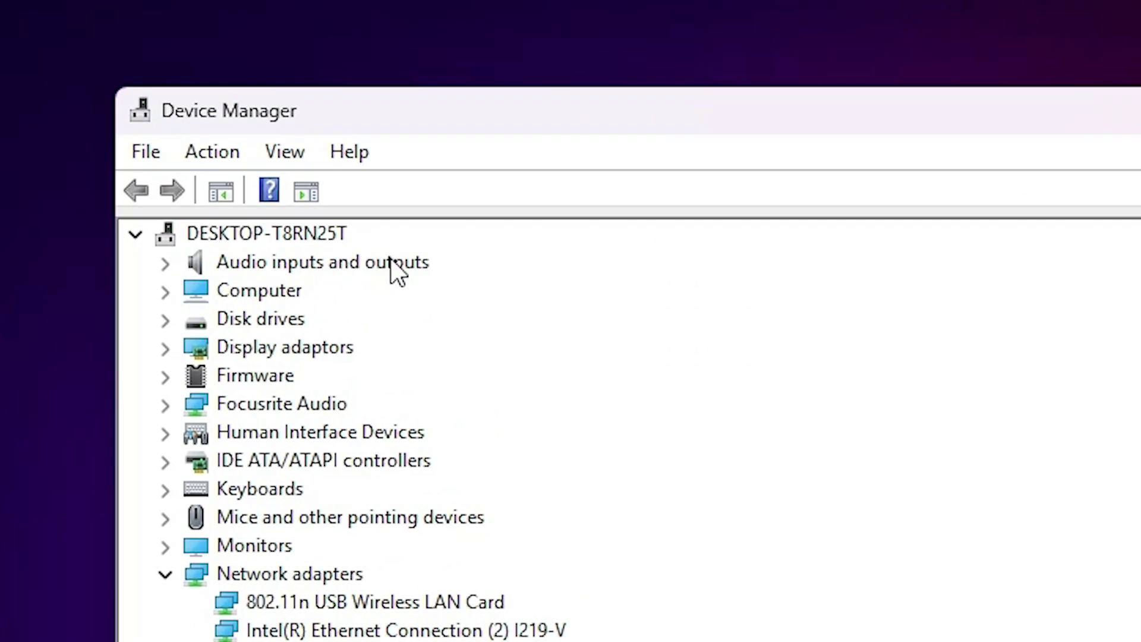
click(165, 263)
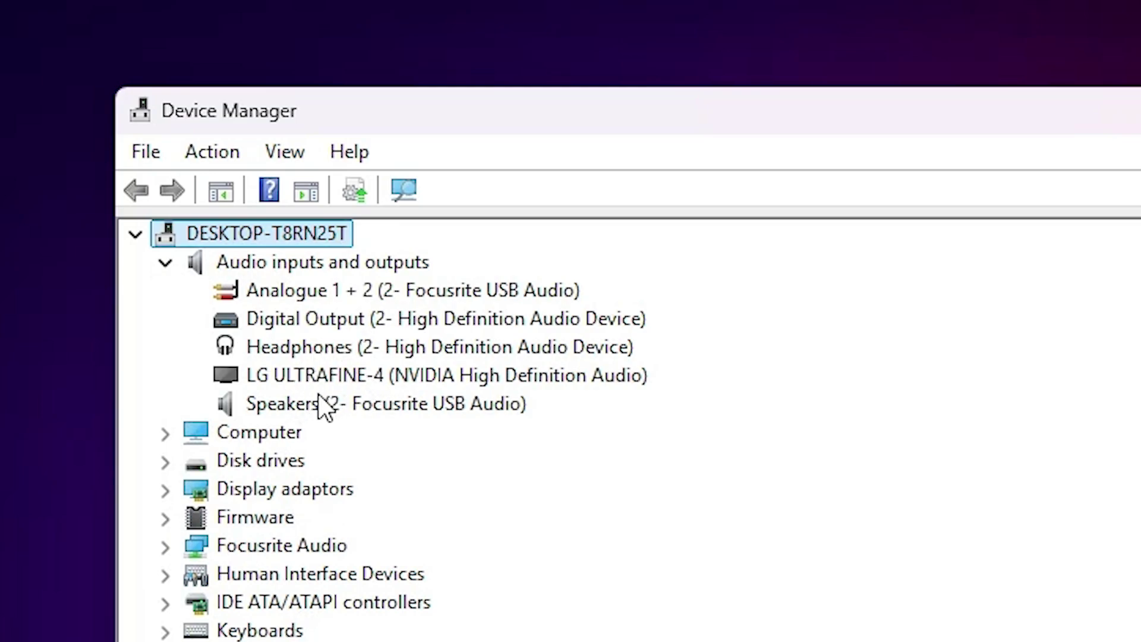
click(338, 373)
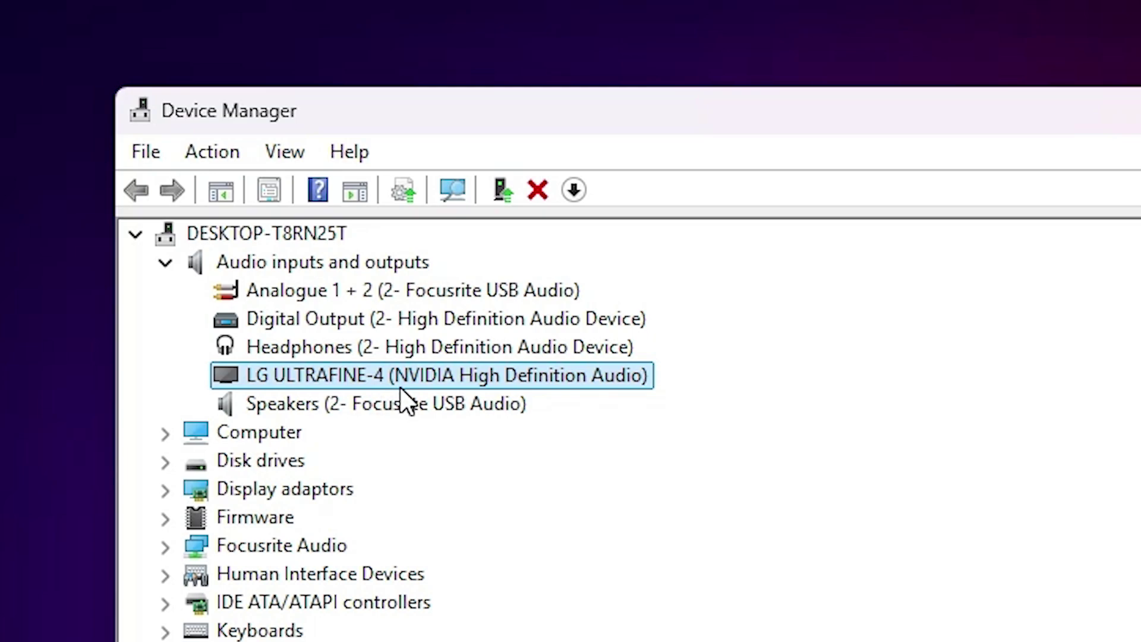
Check the Headphones device's menu, select LG ULTRAFINE-4, then close Device Manager
right_click(405, 344)
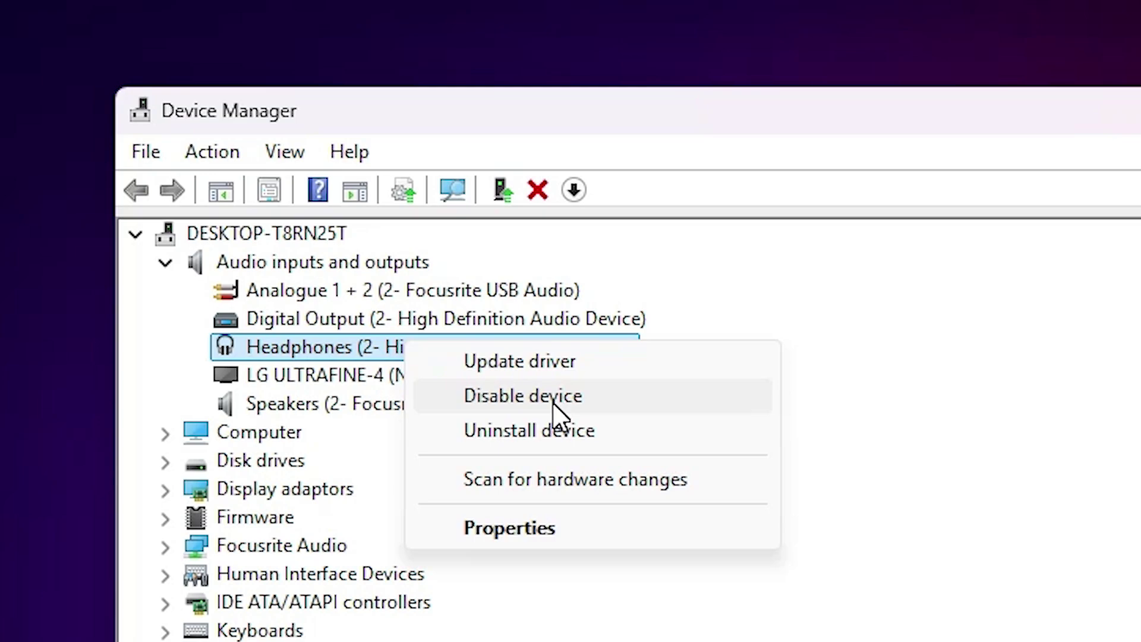
click(272, 392)
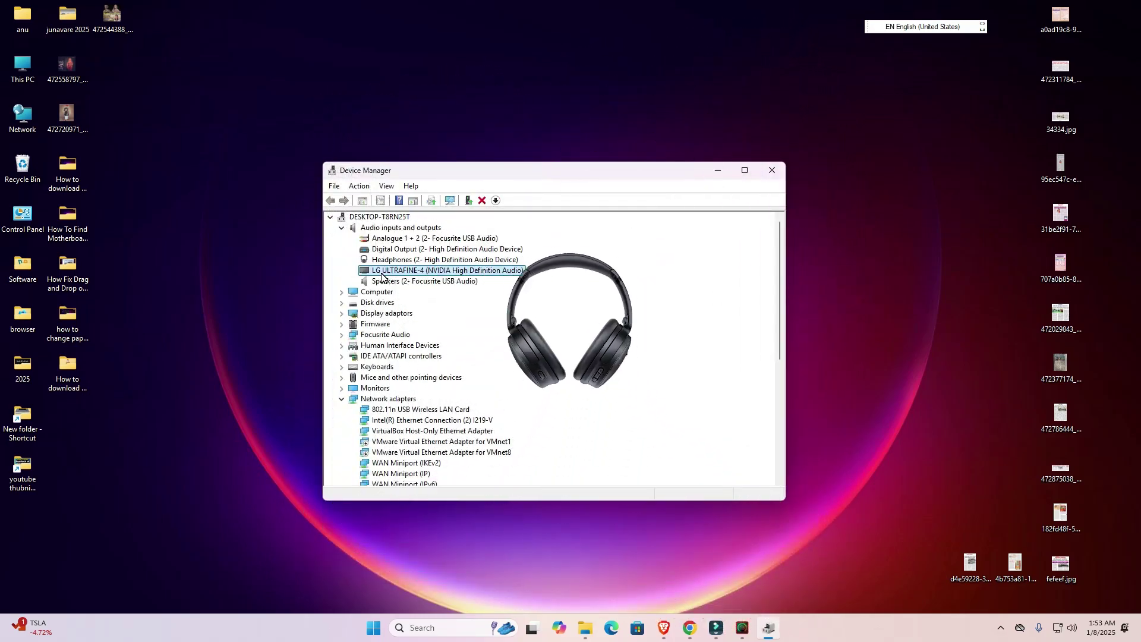
click(770, 167)
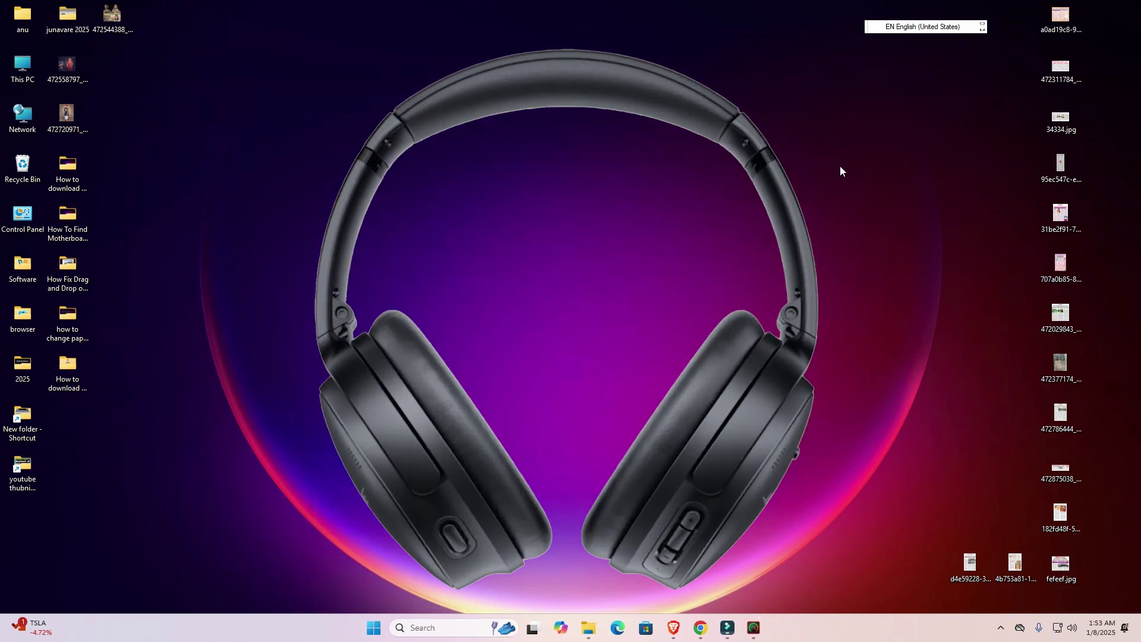